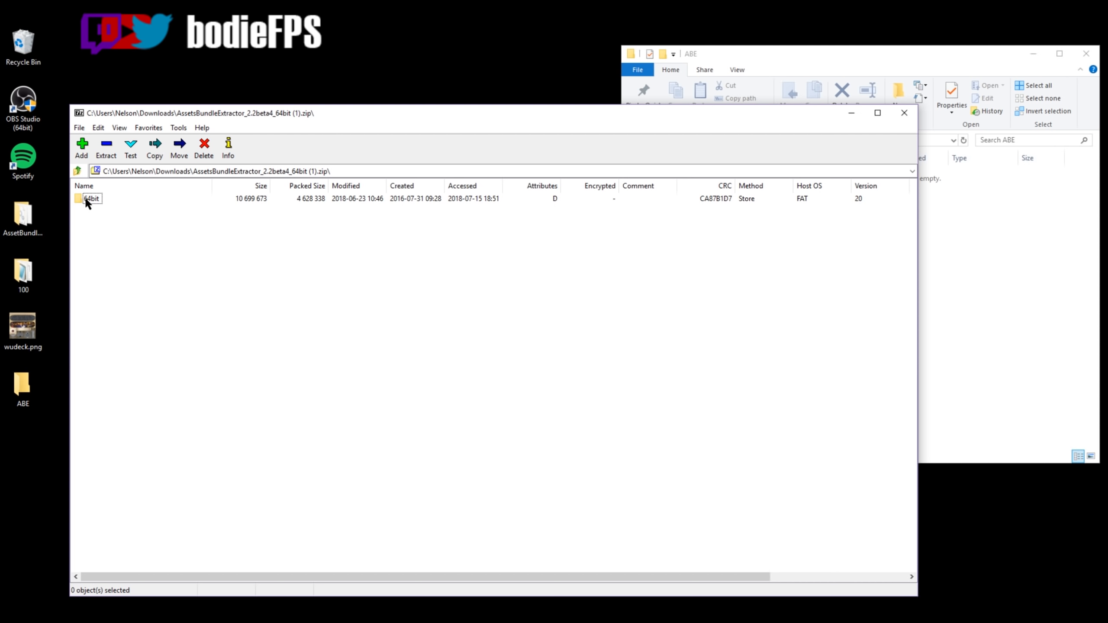
Step: Extract the 64bit folder from the AssetsBundleExtractor archive into the ABE folder and close the archive
left_click_drag(87, 195, 967, 293)
left_click(547, 114)
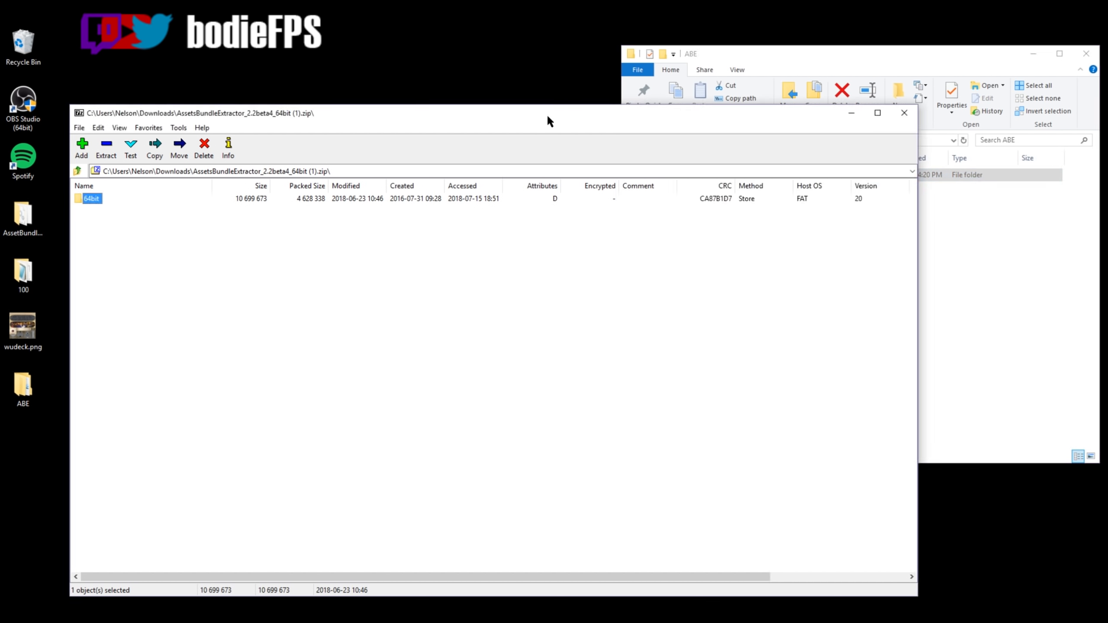
left_click(906, 113)
Step: Open the extracted 64bit folder in ABE and launch AssetBundleExtractor.exe
double_click(760, 174)
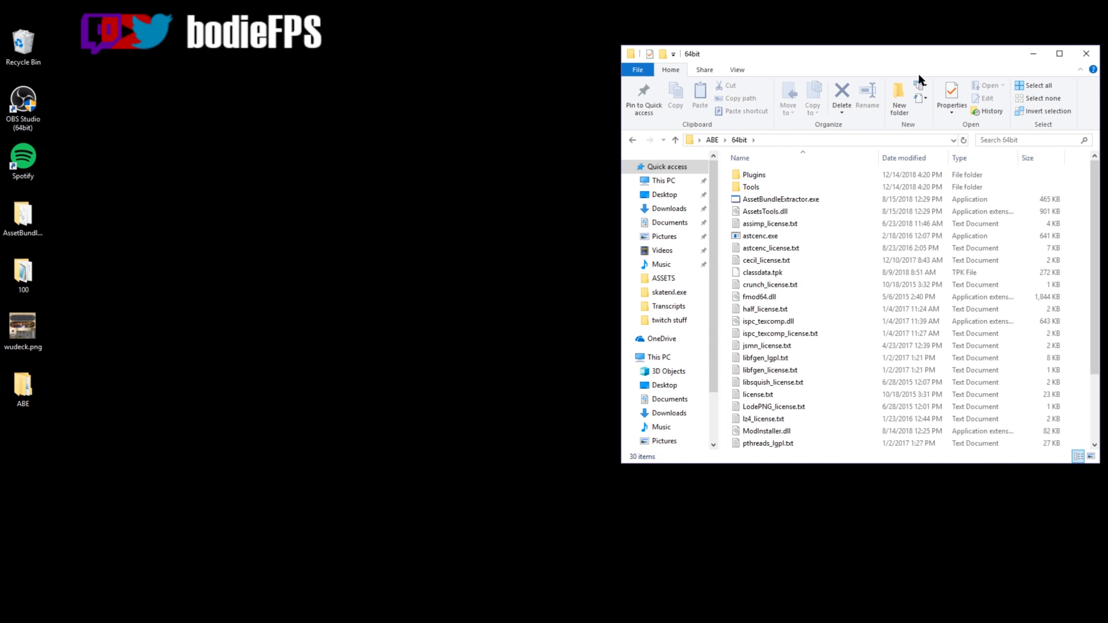
left_click_drag(934, 61, 658, 88)
left_click(357, 167)
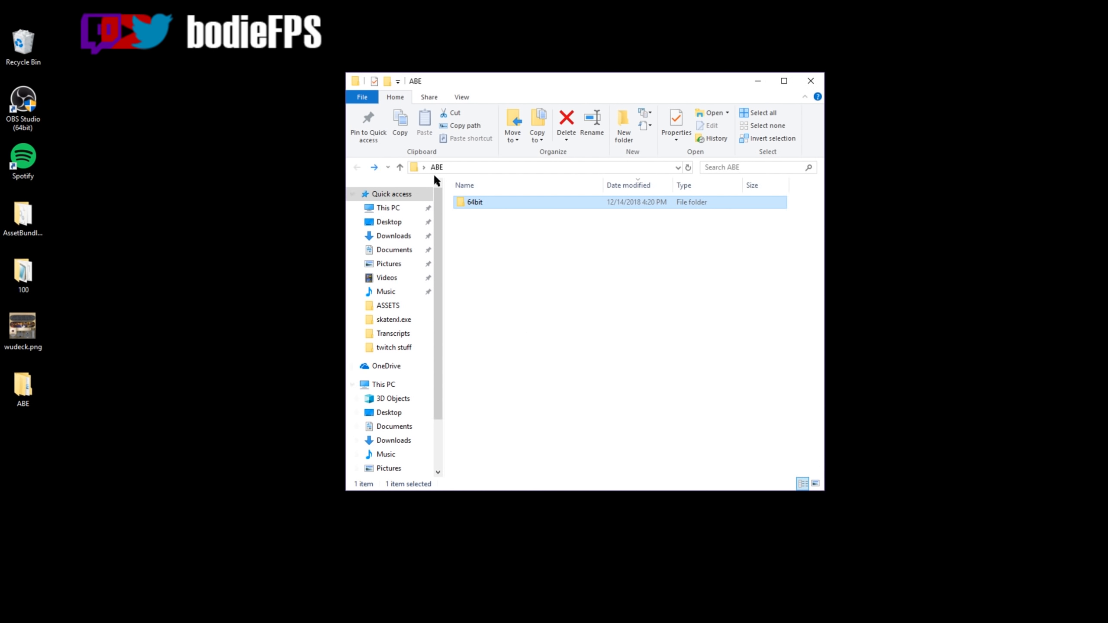
left_click(501, 203)
double_click(510, 202)
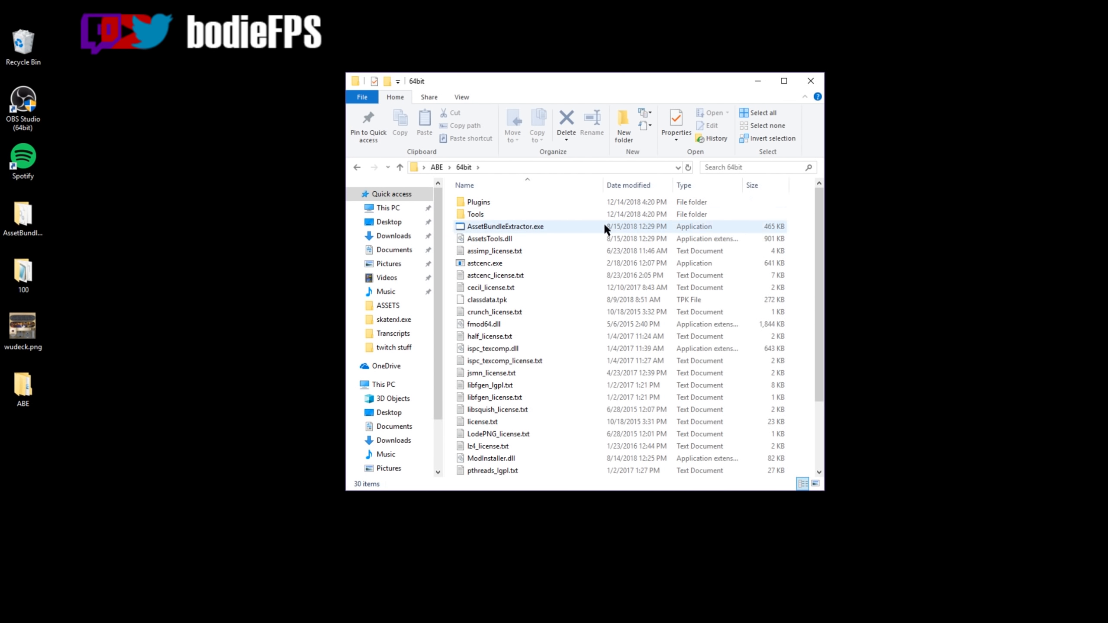
left_click_drag(602, 80, 814, 70)
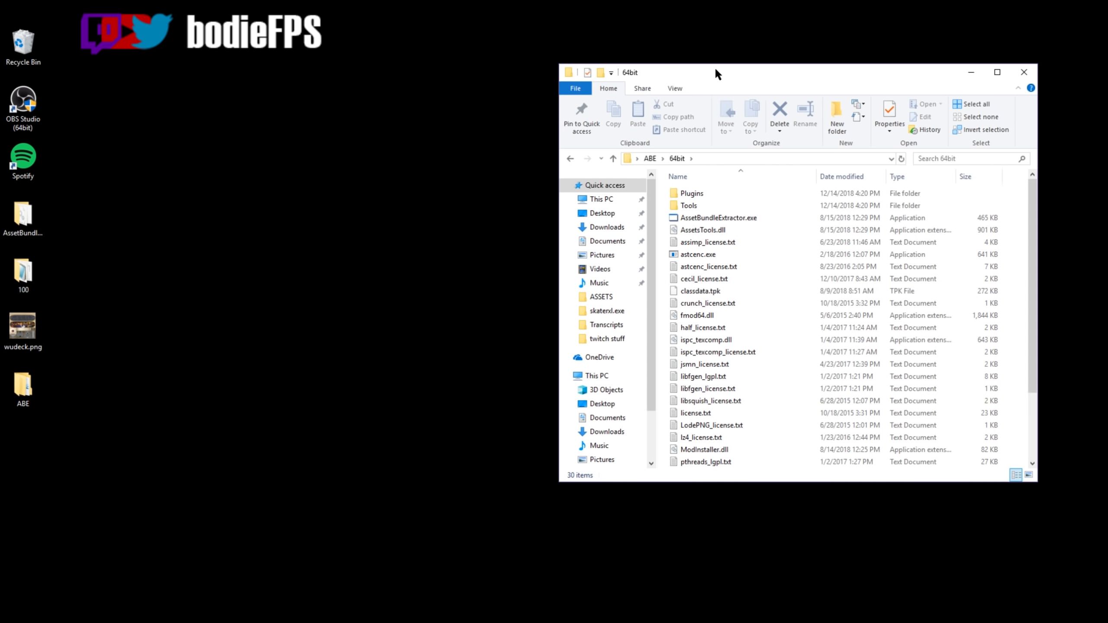
double_click(724, 219)
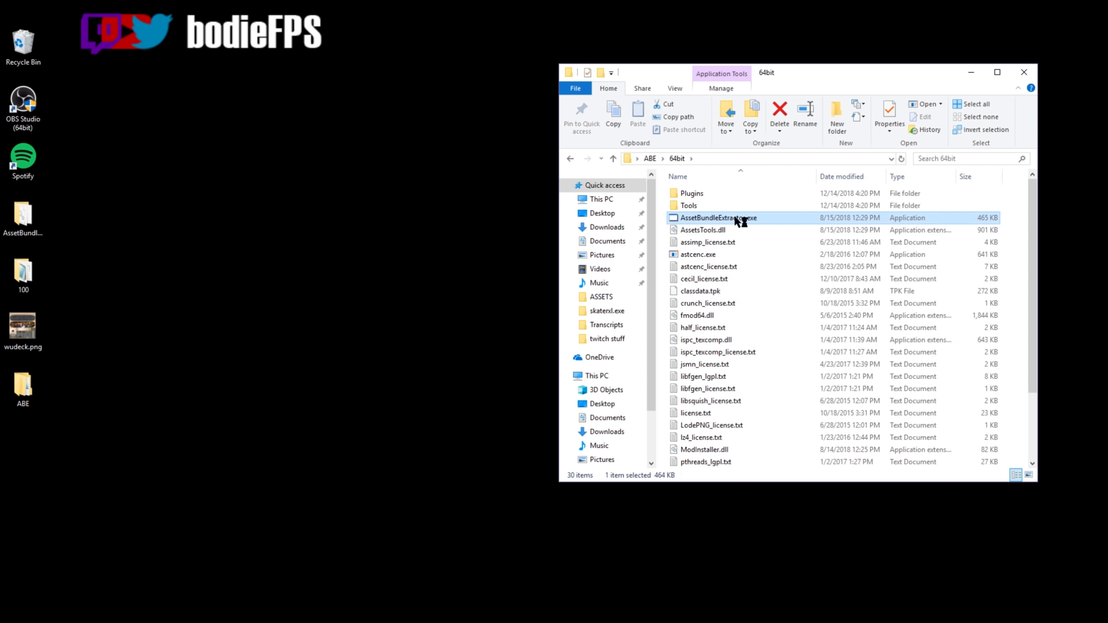
Step: Bring up the file-opening dialog in Unity Assets Bundle Extractor and move it clear of the main window
left_click(106, 138)
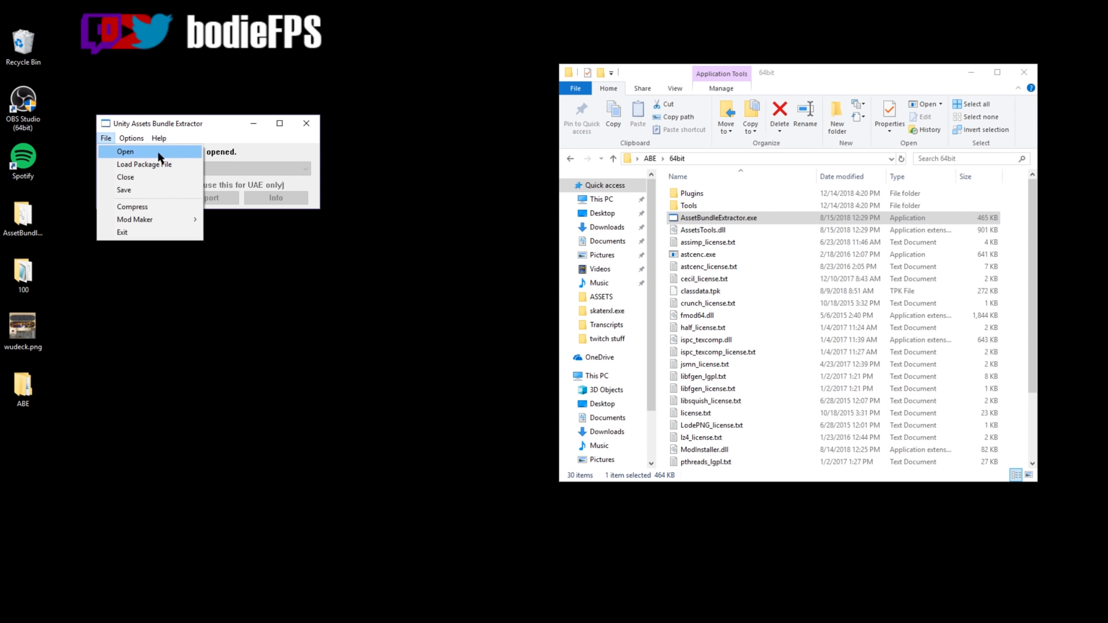
left_click(152, 151)
left_click_drag(419, 157, 400, 199)
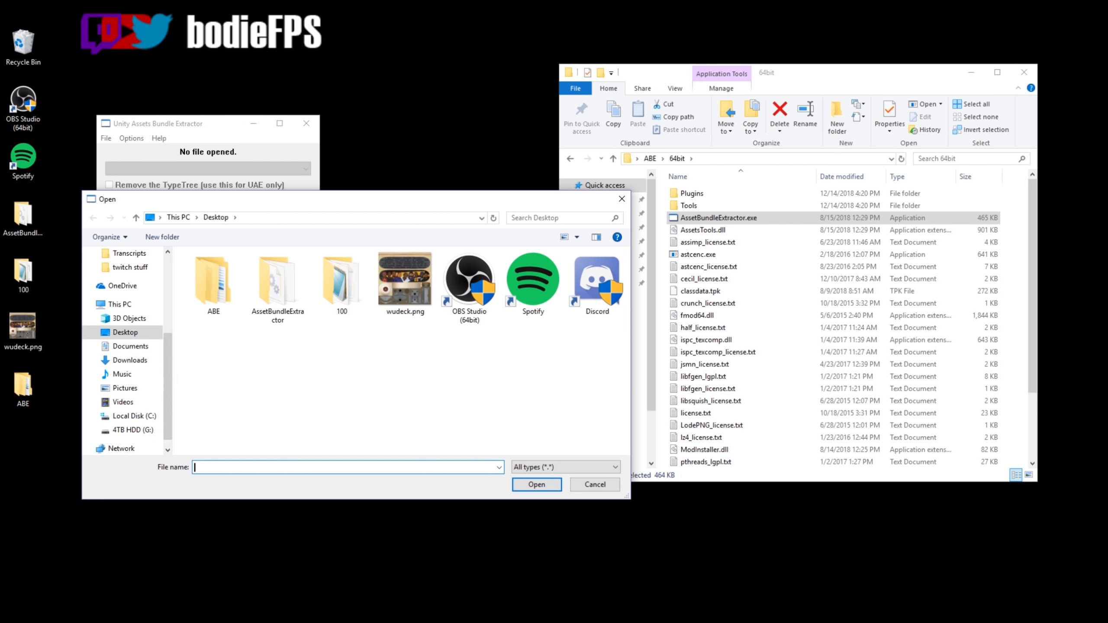
Step: Switch to Steam and browse the local files of Skater XL through the game's properties
key("alt+Tab")
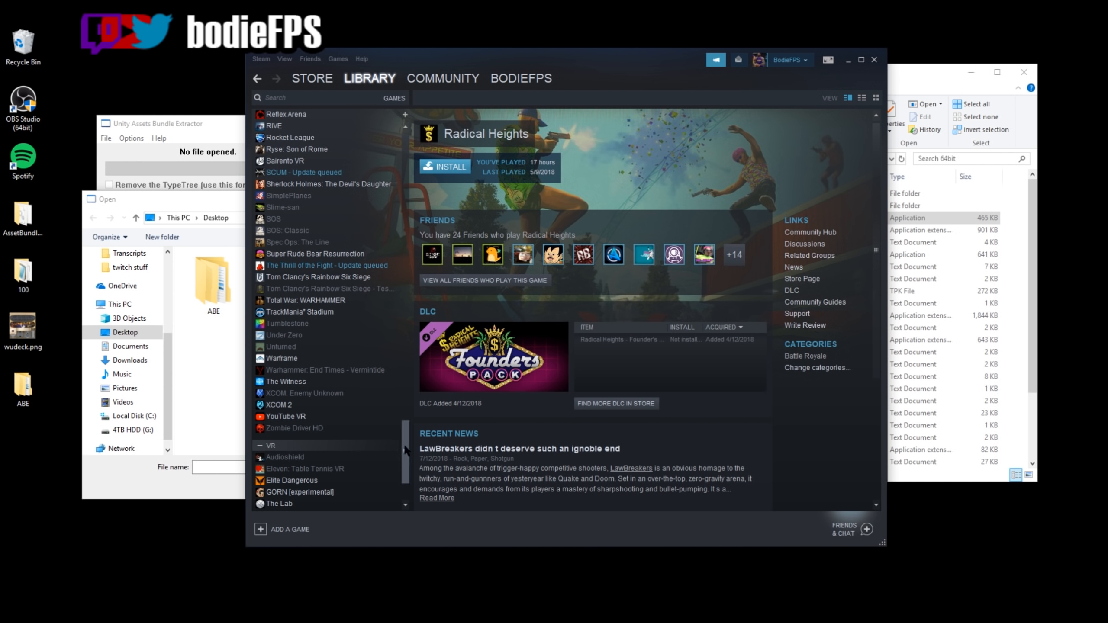
left_click_drag(405, 451, 405, 165)
left_click(313, 164)
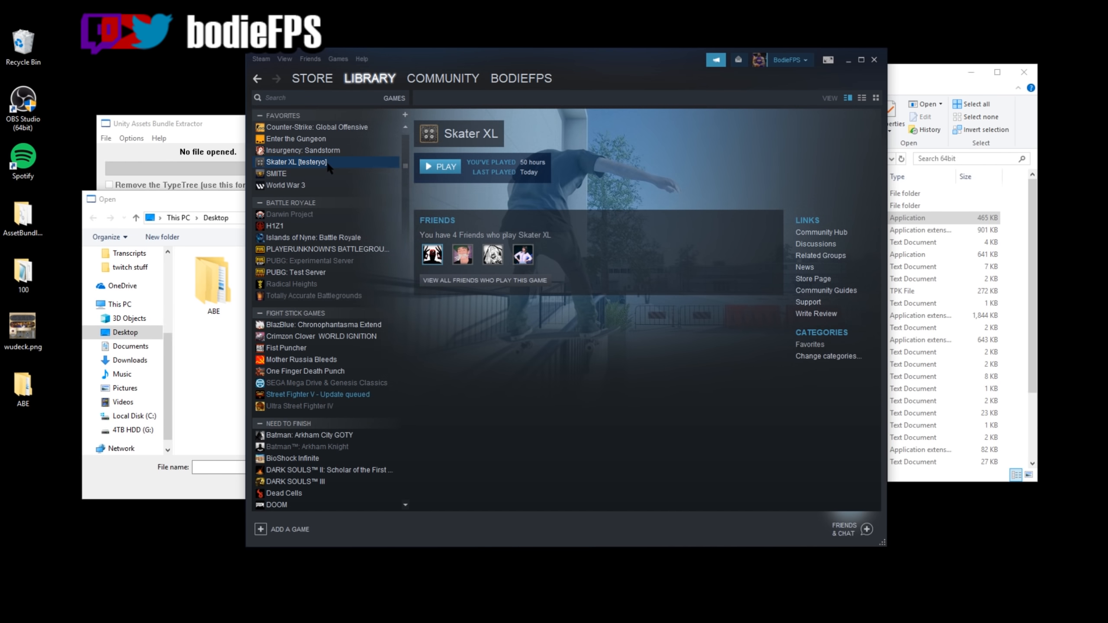
right_click(330, 166)
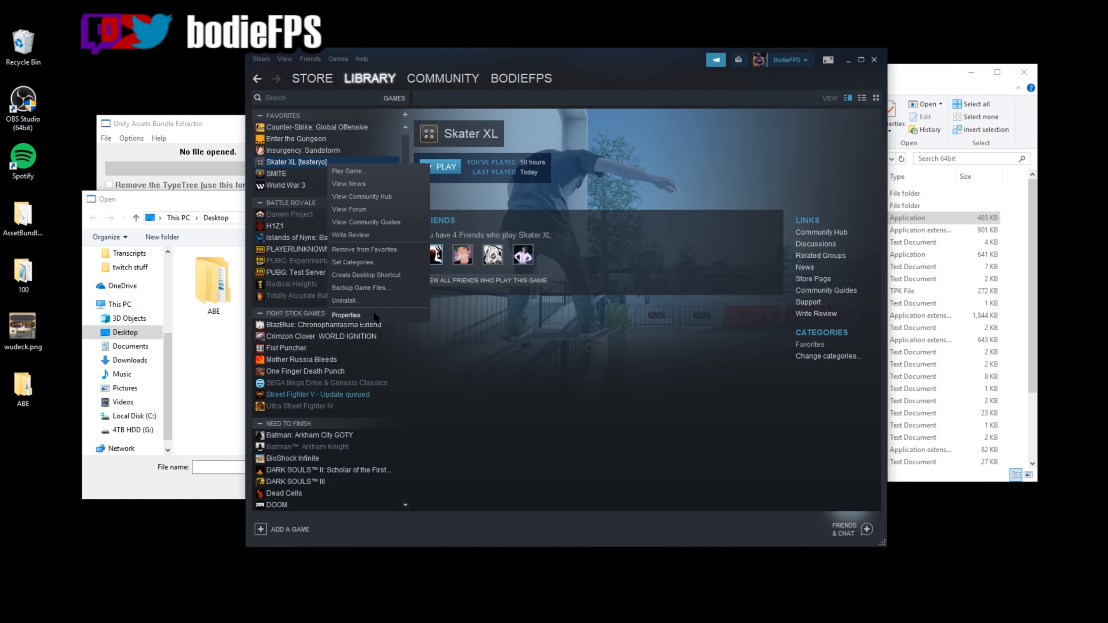
left_click(346, 315)
left_click(485, 188)
left_click(437, 232)
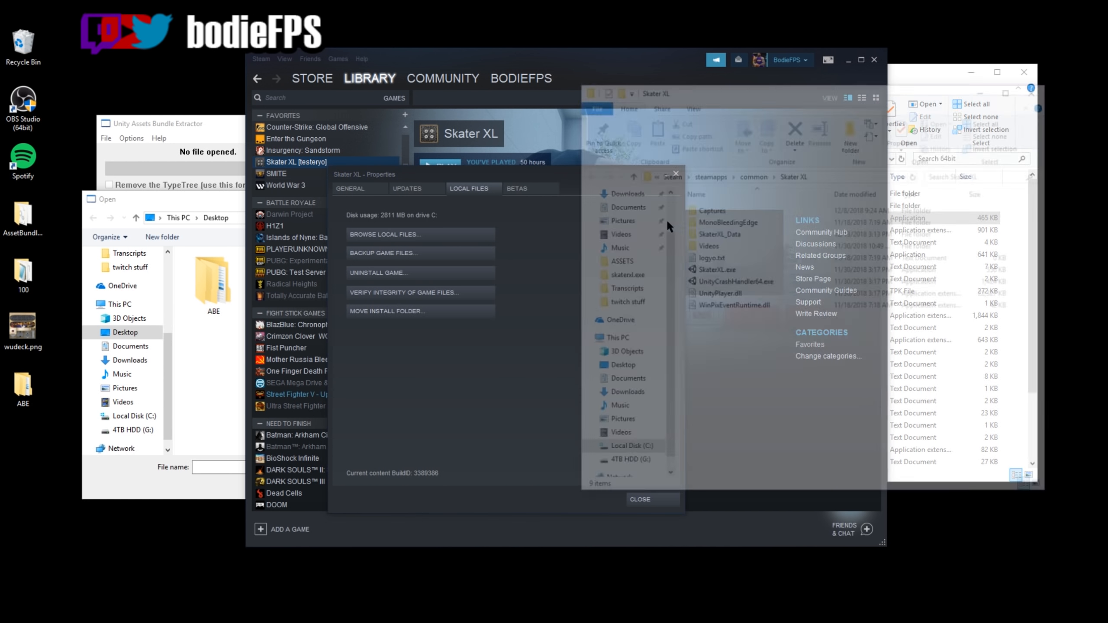
left_click_drag(757, 91, 626, 101)
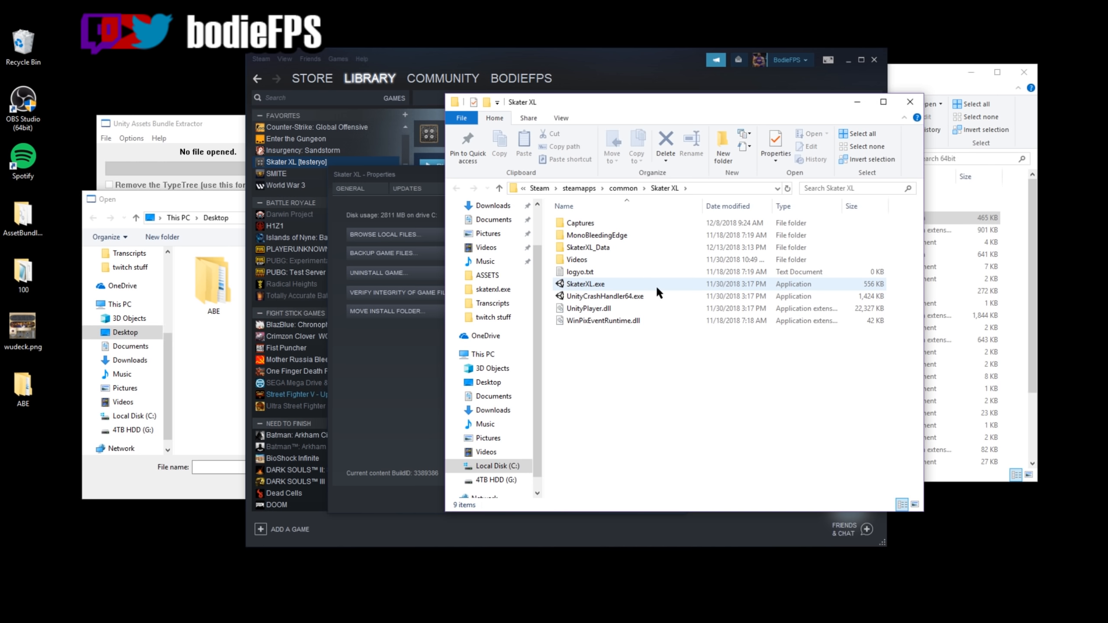
Step: Open the SkaterXL_Data folder and select the sharedassets0.assets file to identify the one to load
double_click(611, 244)
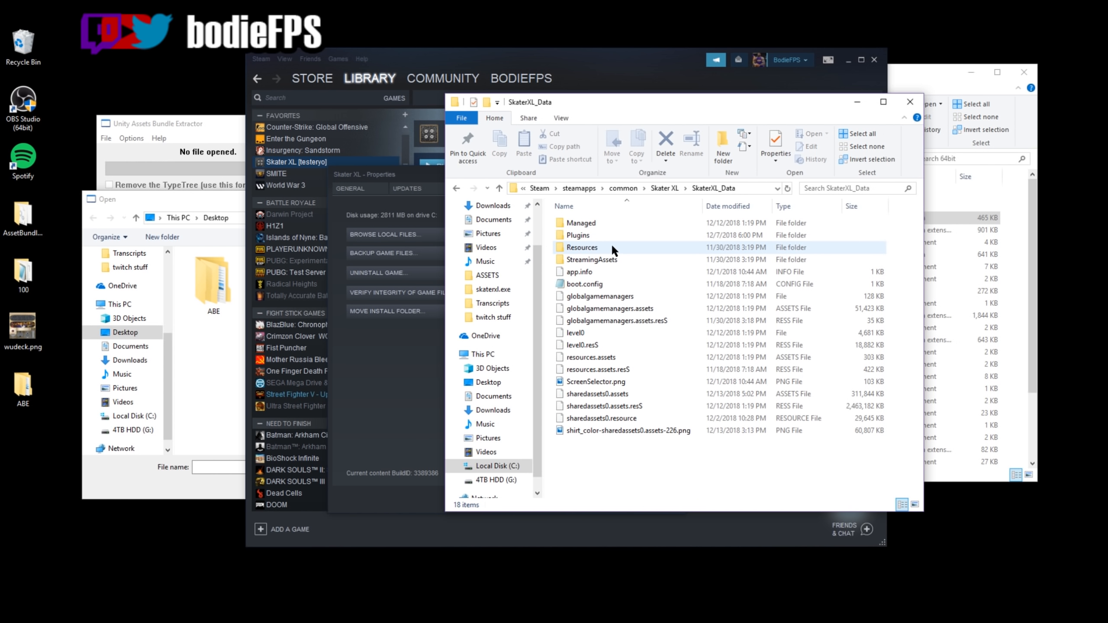
left_click(632, 390)
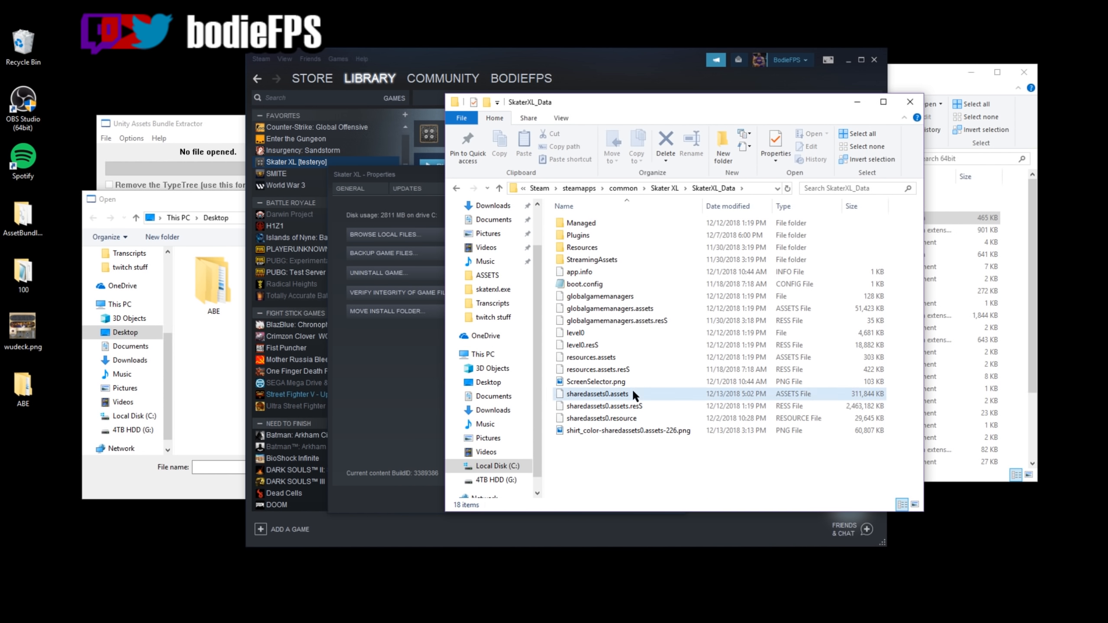
left_click(632, 390)
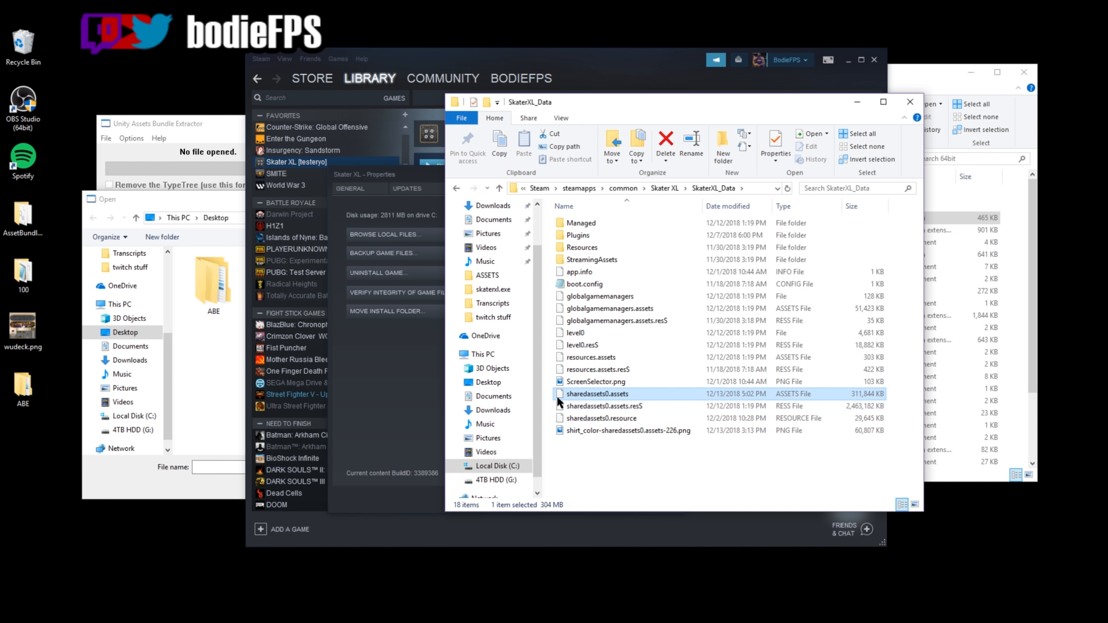
Step: Return to the extractor's file-opening dialog and navigate to Program Files (x86) > Steam on Local Disk (C:)
left_click(190, 149)
left_click_drag(307, 218, 276, 256)
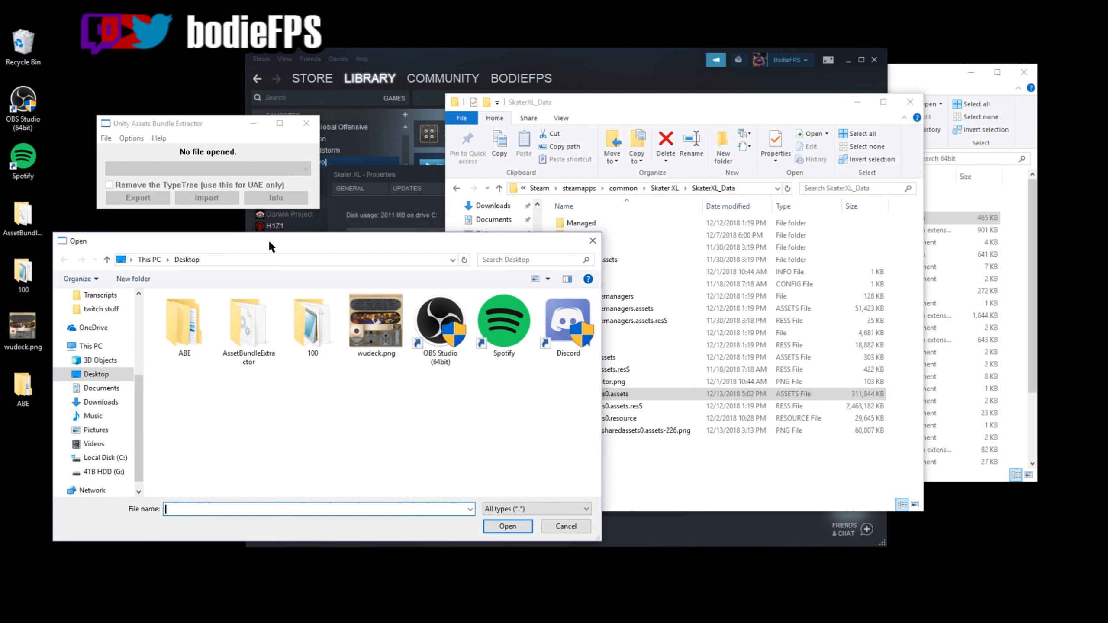
left_click_drag(687, 120, 771, 104)
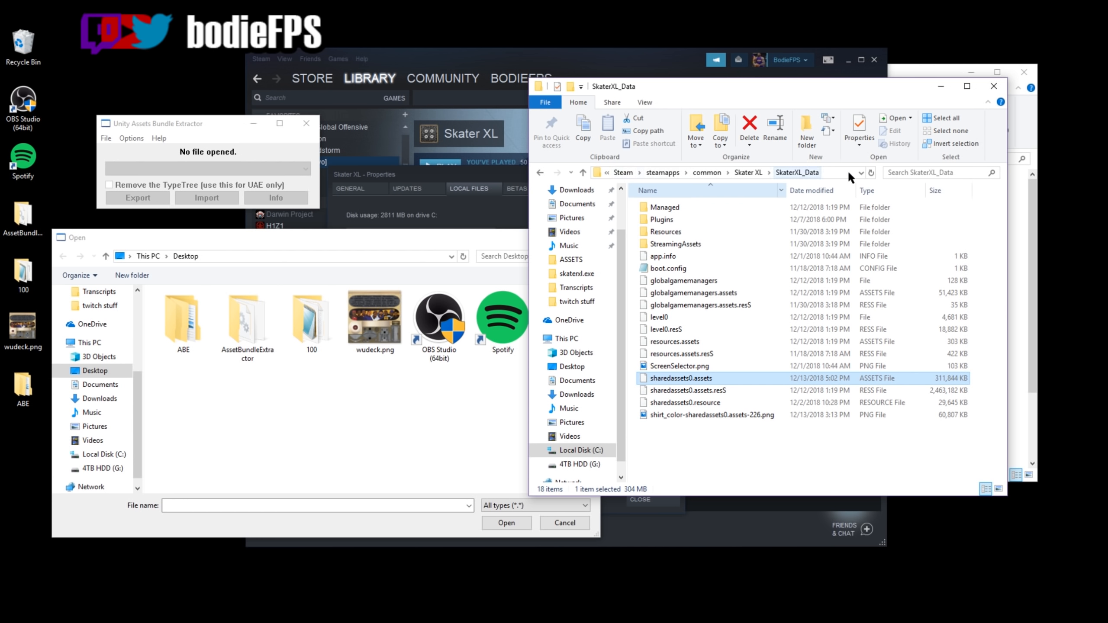
left_click(385, 237)
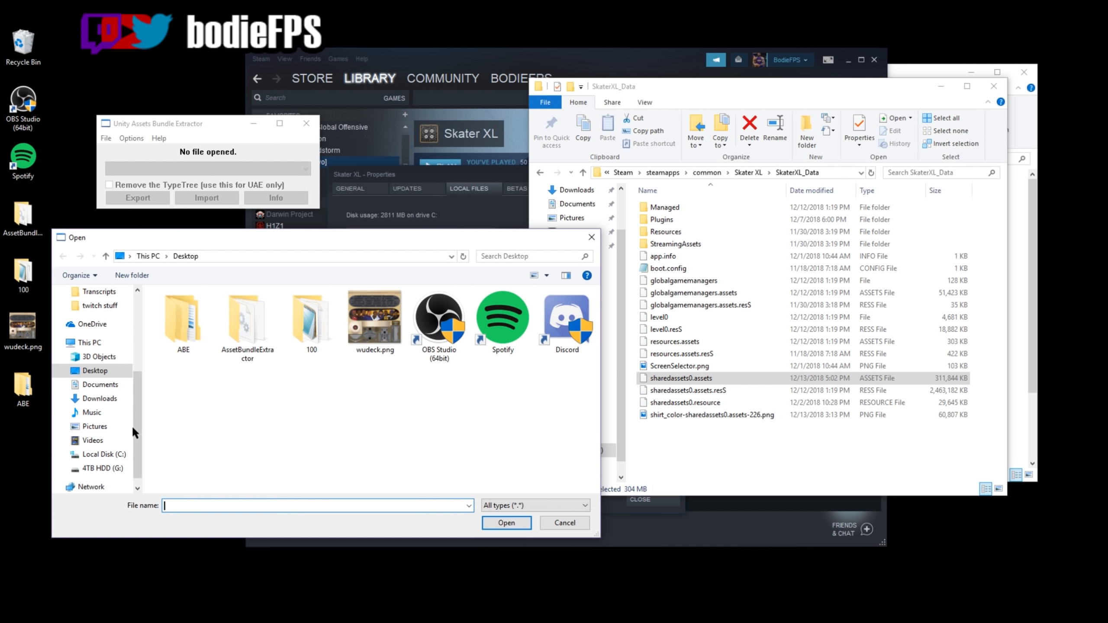
left_click(101, 454)
double_click(203, 374)
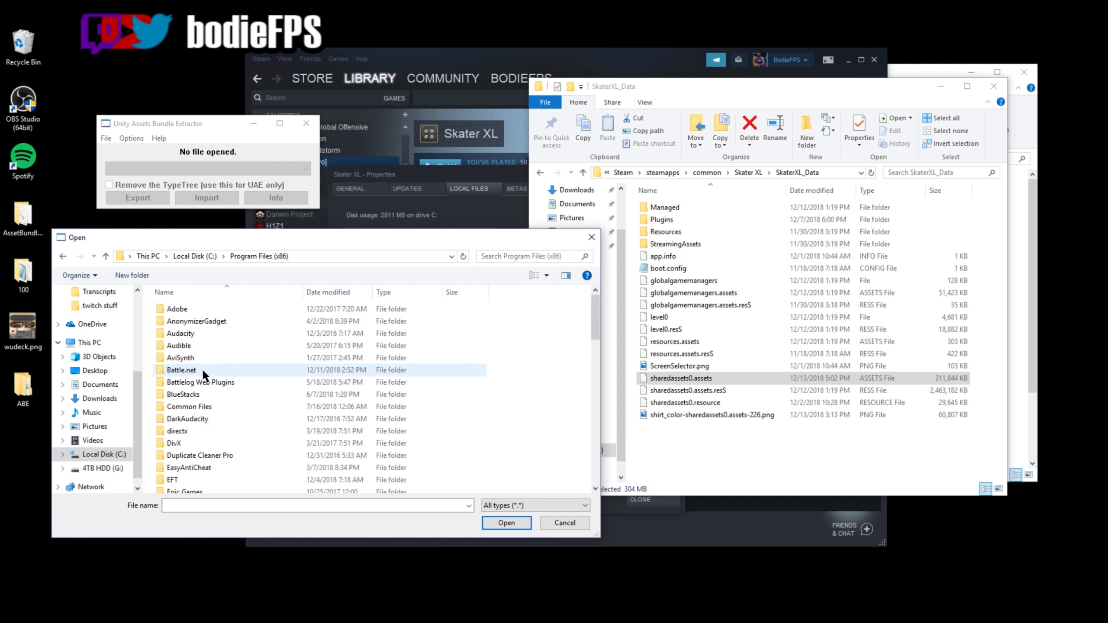
scroll(218, 382, "down", 10)
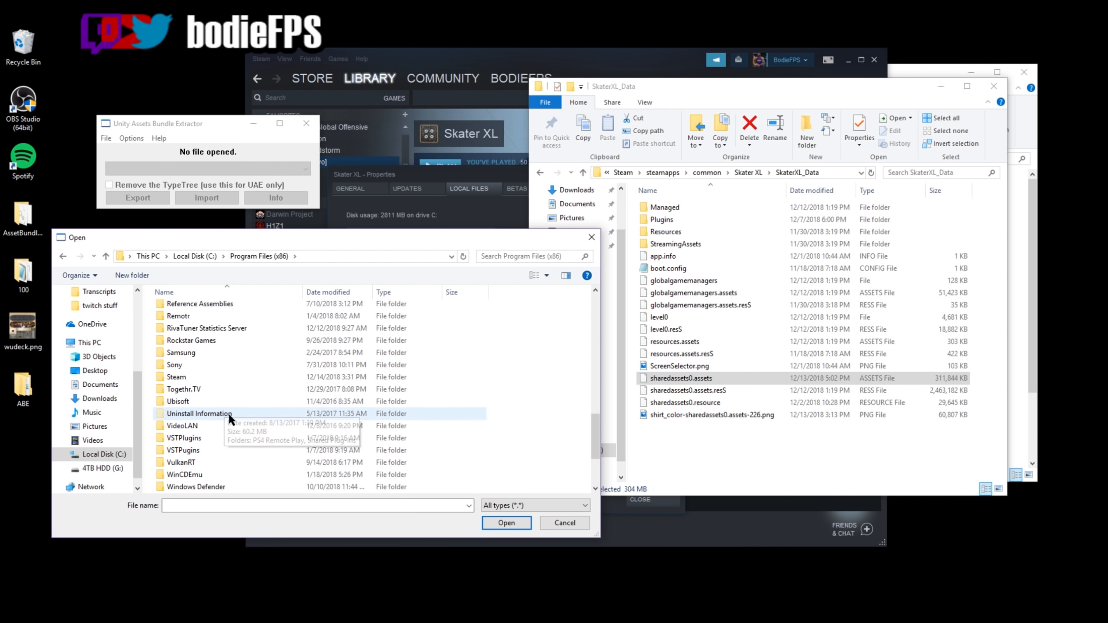
double_click(197, 376)
scroll(214, 358, "down", 2)
scroll(206, 449, "down", 1)
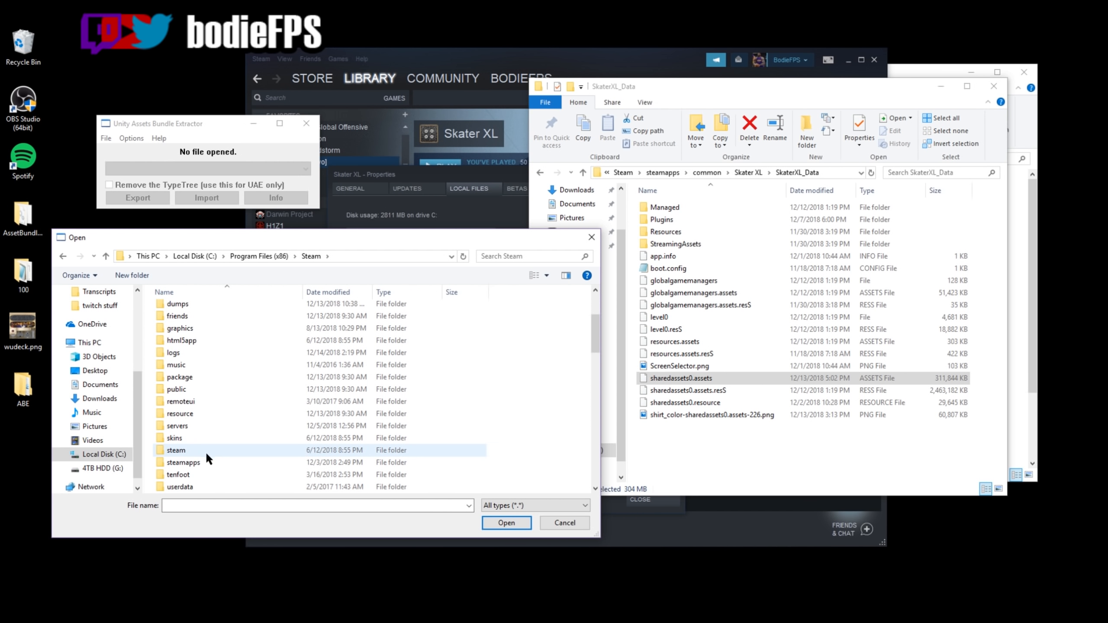
Step: Open sharedassets0.assets from steamapps > common > Skater XL > SkaterXL_Data in the extractor
double_click(189, 458)
double_click(217, 309)
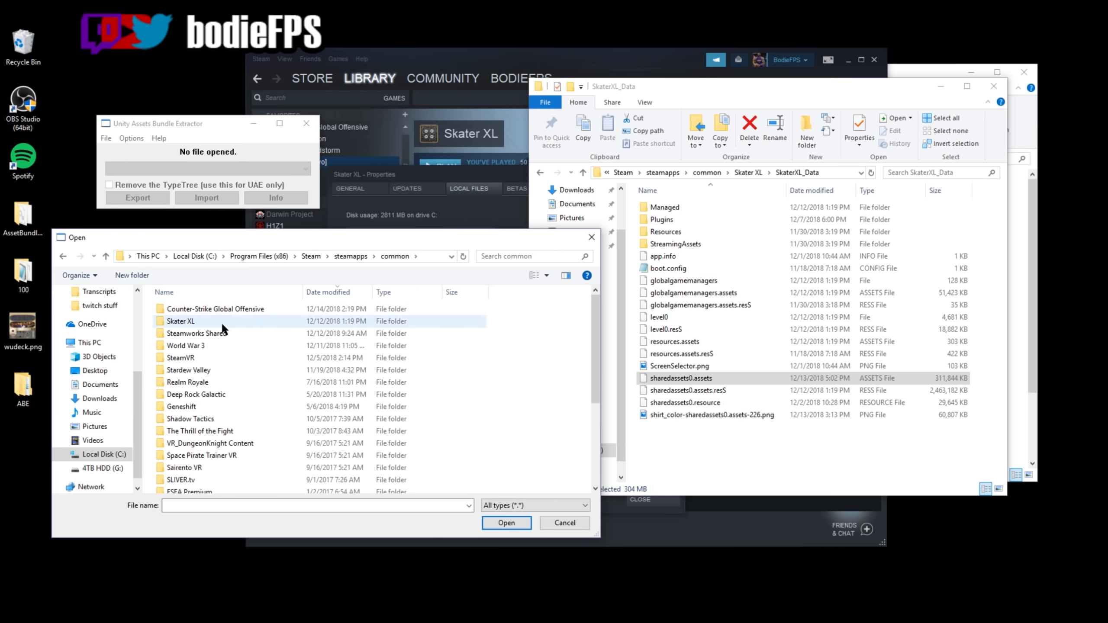
double_click(218, 320)
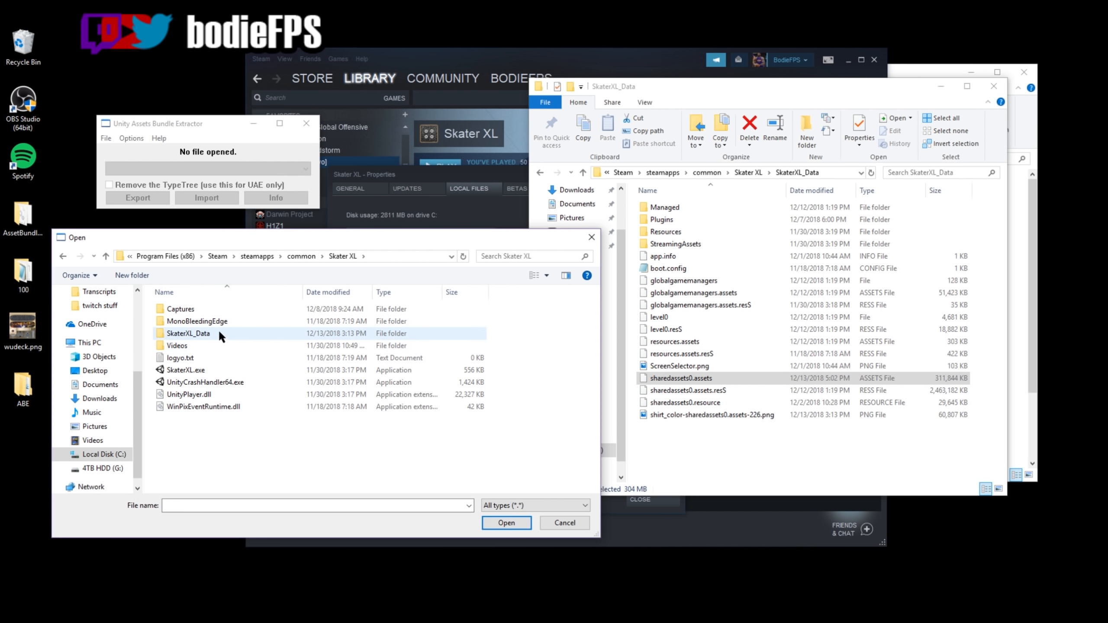
double_click(218, 333)
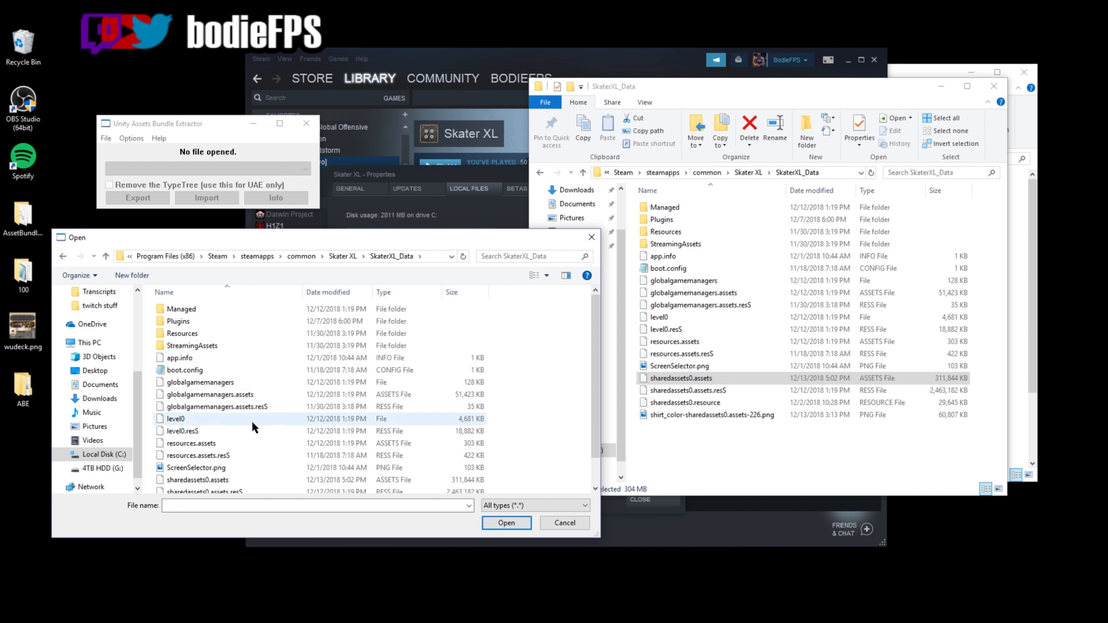
scroll(253, 445, "down", 1)
left_click(196, 450)
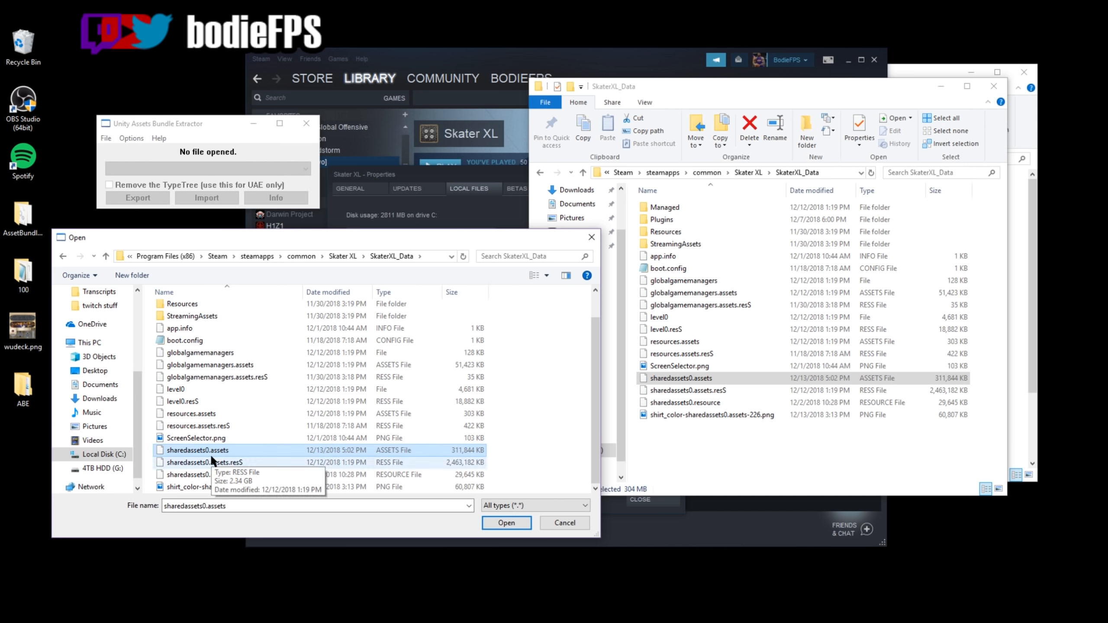
left_click(492, 523)
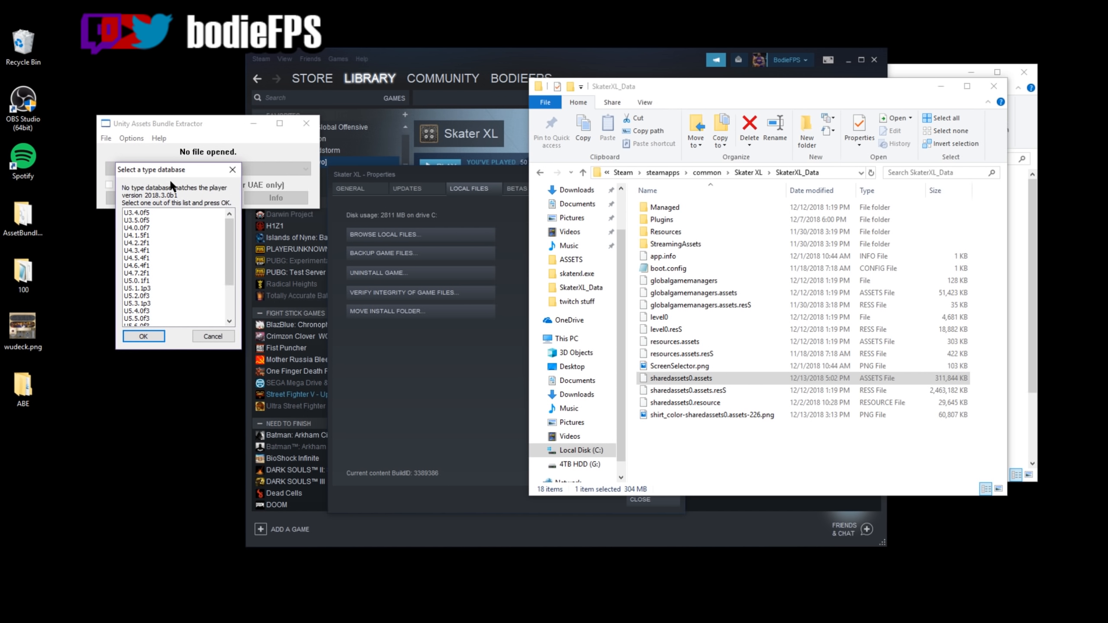
Step: Choose U2018.2.2f1 as the type database for the assets file and accept it
left_click_drag(229, 236, 229, 291)
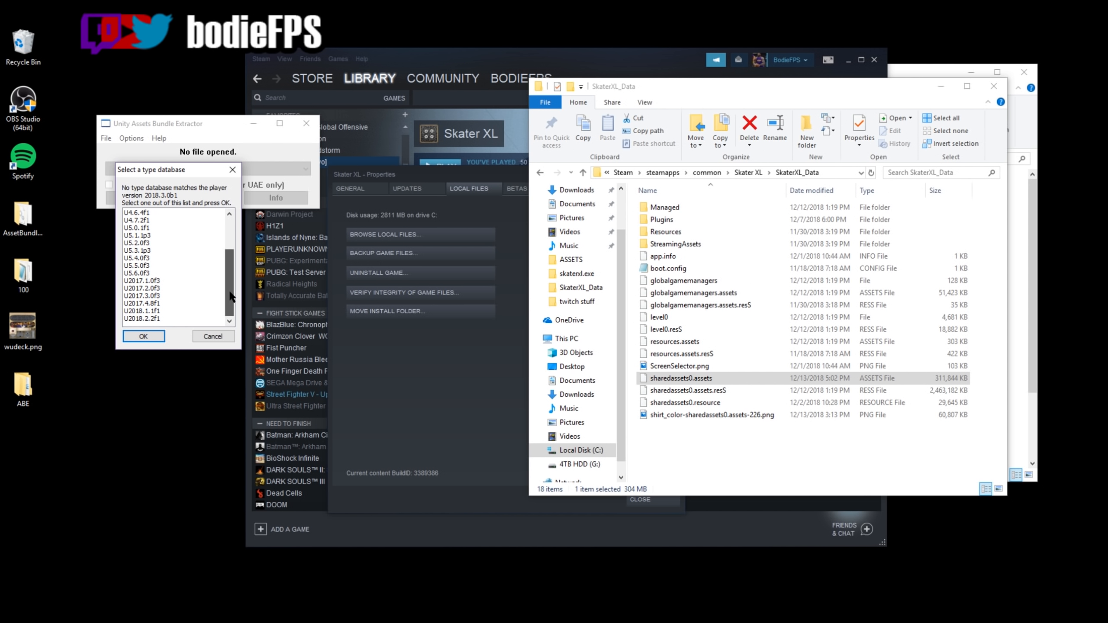
left_click(150, 319)
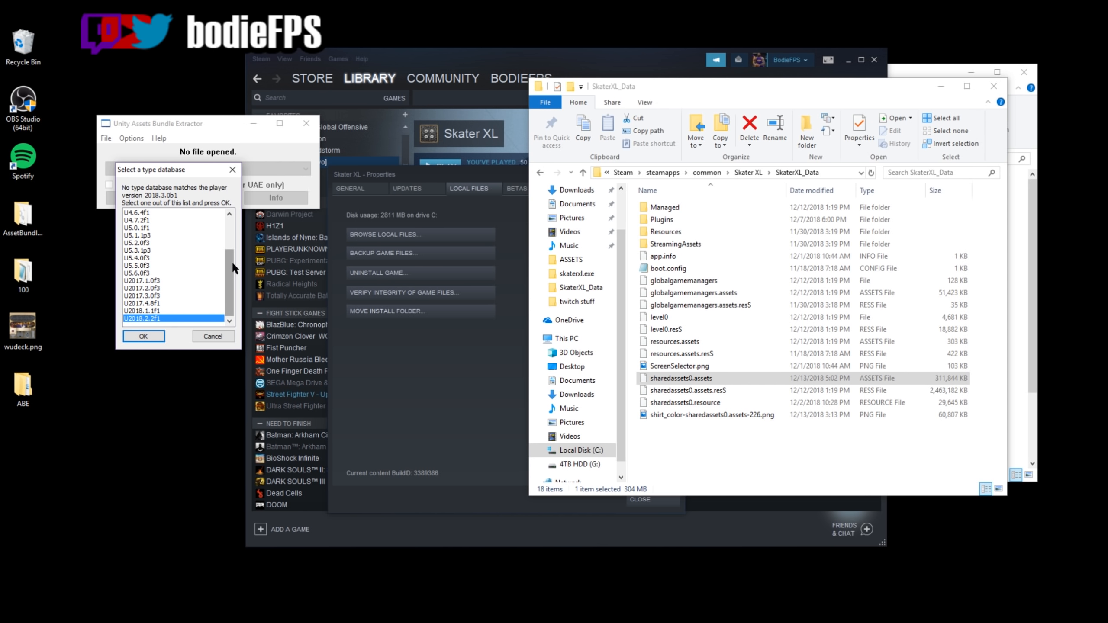
left_click(144, 335)
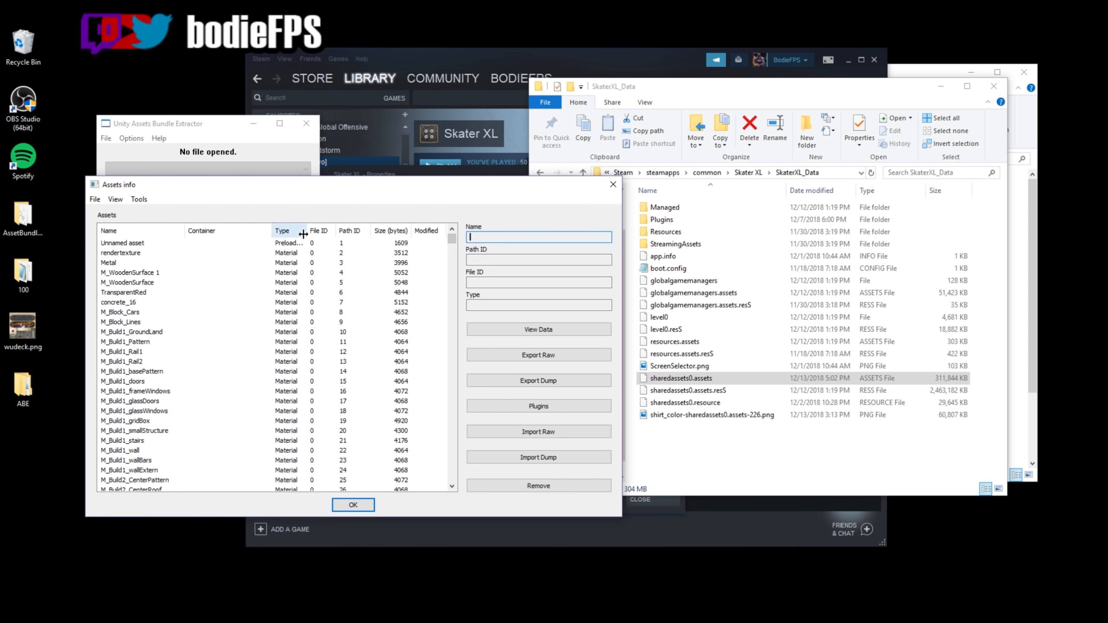
Step: Sort the assets list by name and then by type, and look through the texture entries
left_click(294, 232)
mouse_move(450, 240)
left_mouse_down()
mouse_move(452, 389)
mouse_move(446, 234)
left_mouse_up()
left_click(147, 231)
left_click(288, 230)
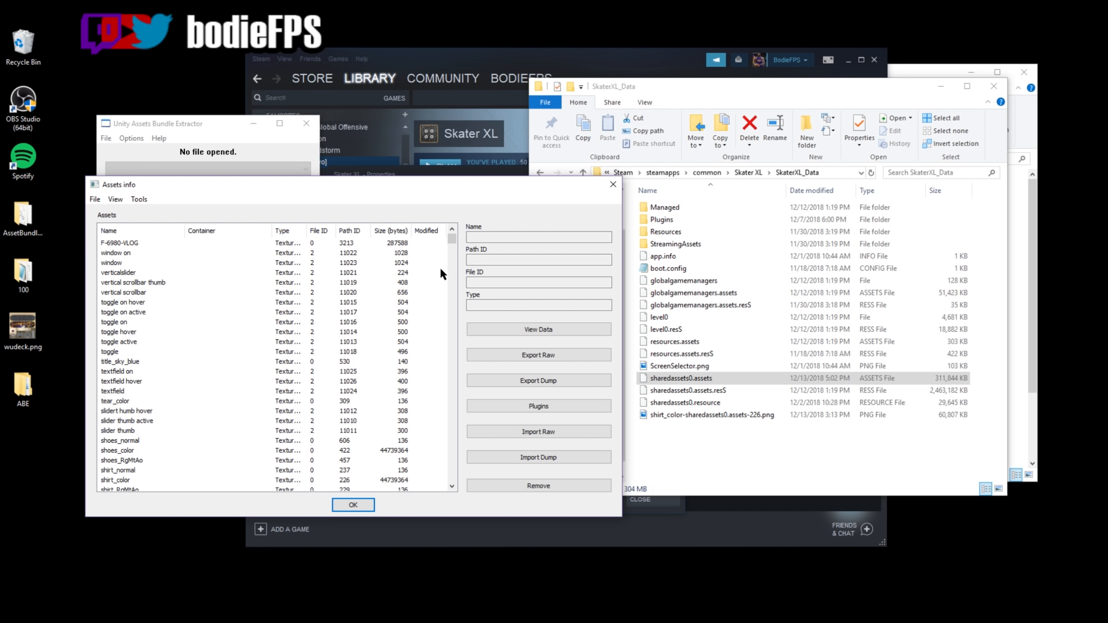
scroll(157, 358, "down", 10)
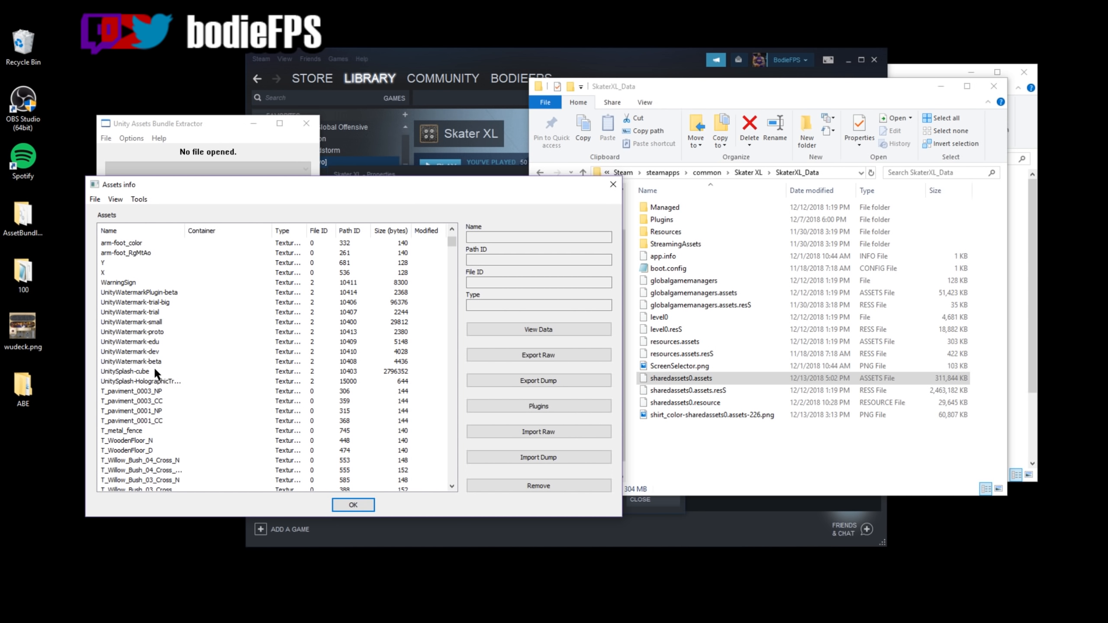
scroll(155, 375, "down", 6)
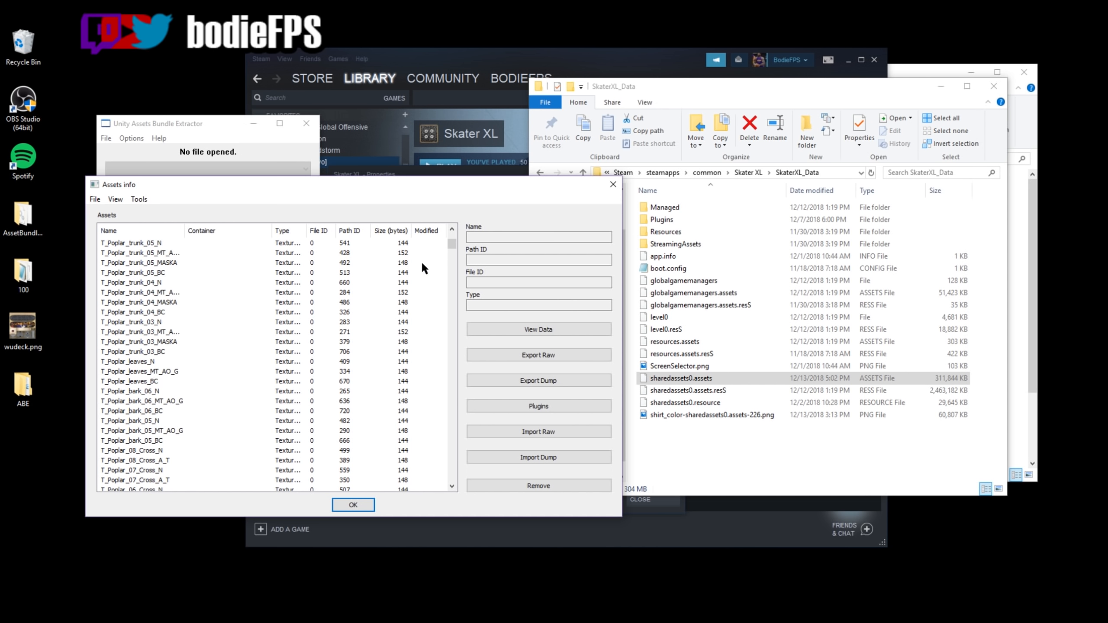
Step: Return to the start of the assets list and repeat the sorting by name followed by type
left_click_drag(451, 242, 450, 228)
left_click(141, 228)
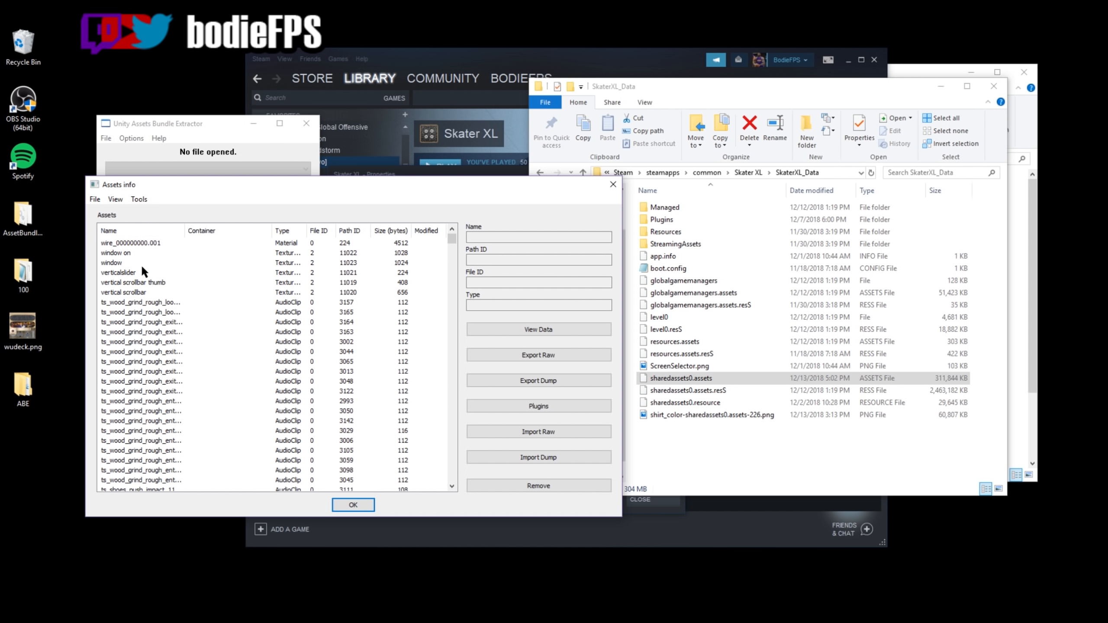
left_click(281, 232)
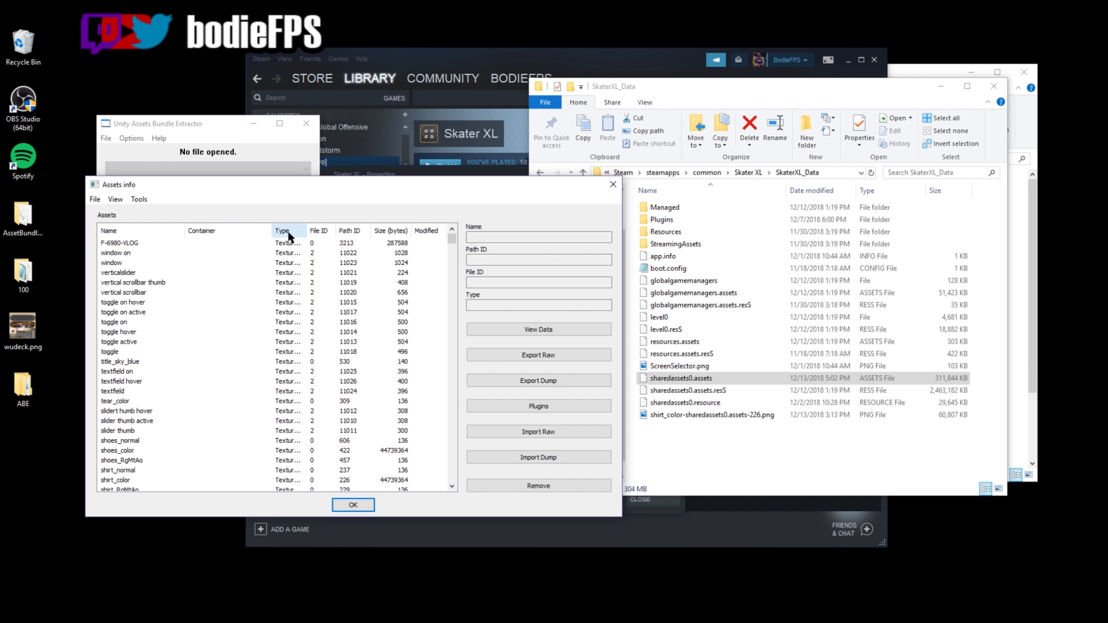
Step: Sort the assets list by name and select the Deck_noLabel 2 texture
left_click(146, 231)
left_click_drag(452, 239, 432, 437)
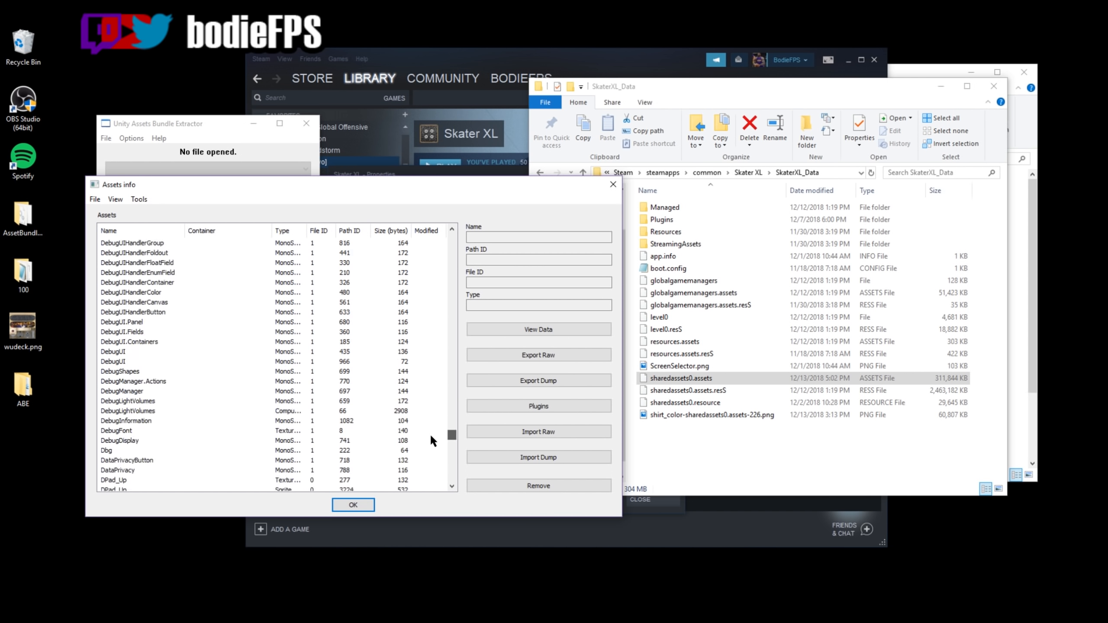
scroll(175, 400, "up", 10)
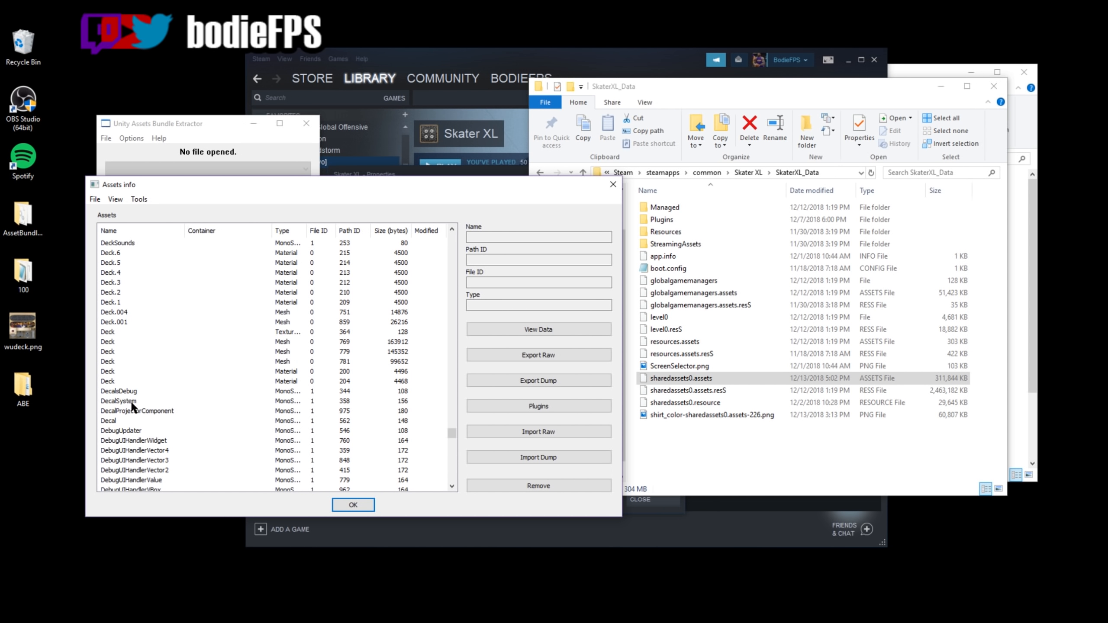
scroll(171, 353, "up", 2)
left_click(152, 282)
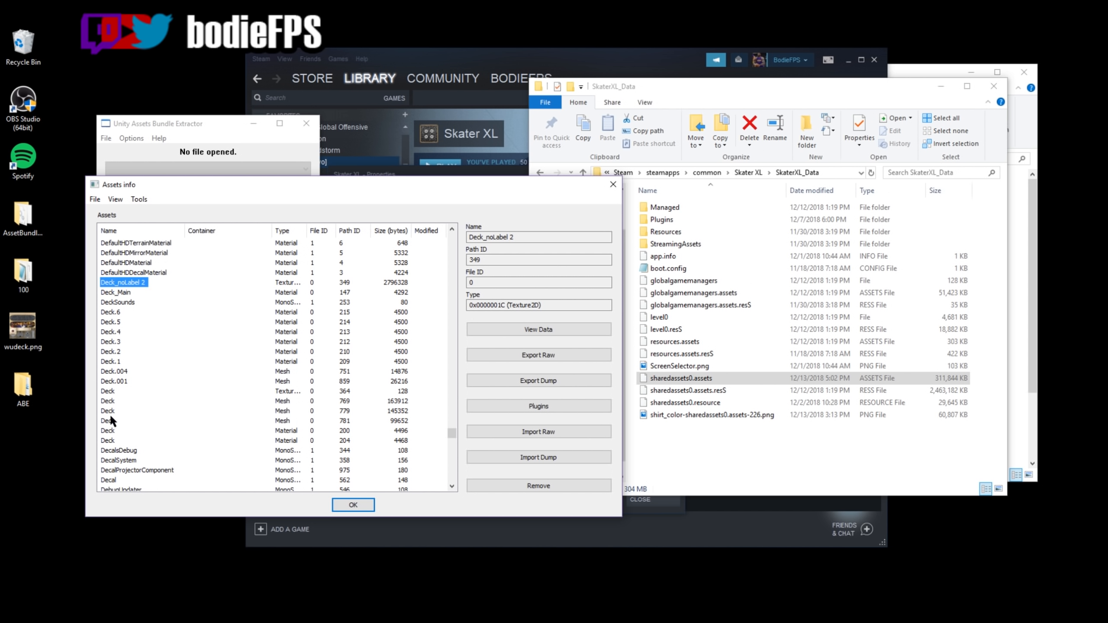
Step: Widen the Type column to fit the full type names and reselect the Deck_noLabel 2 texture
left_click(108, 392)
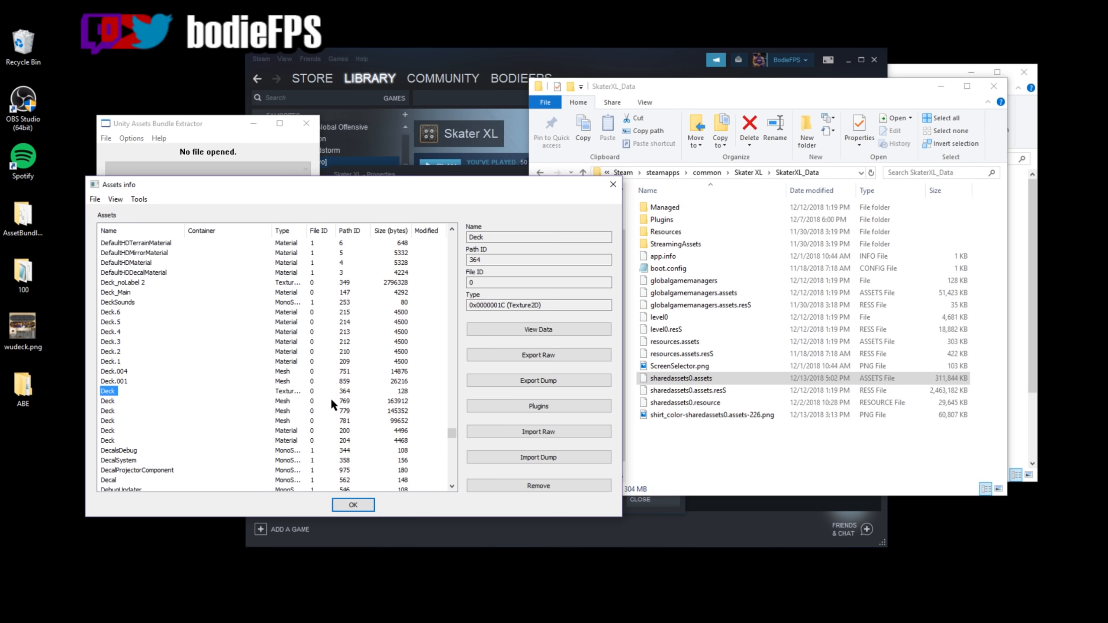
double_click(307, 230)
left_click(149, 283)
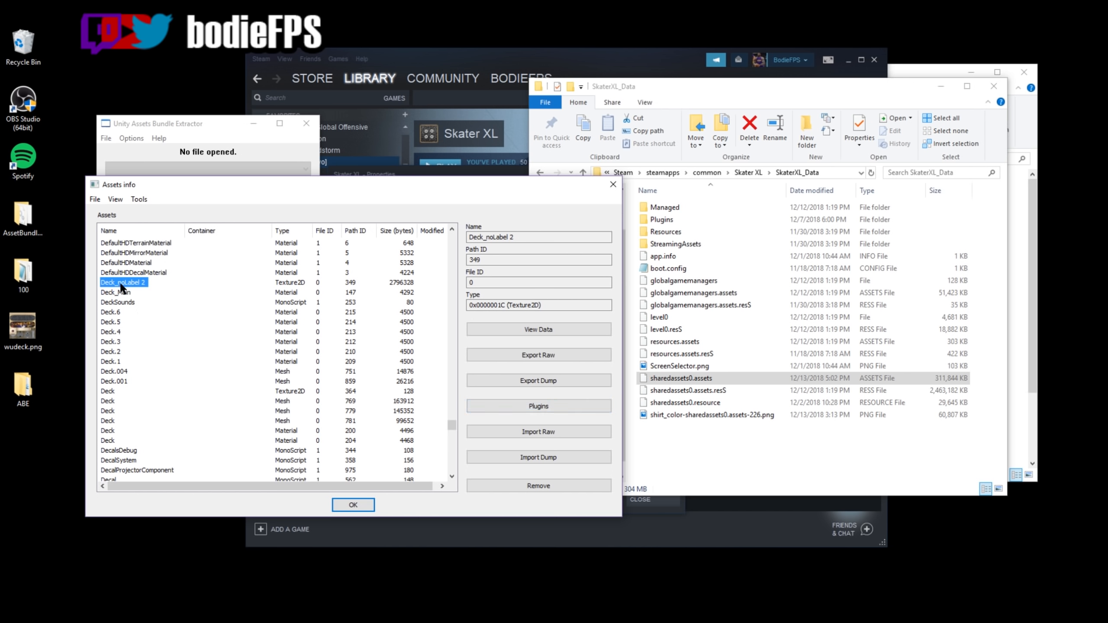
Step: Export the Deck_noLabel 2 texture as a PNG to the Desktop, keeping the suggested file name
left_click(518, 407)
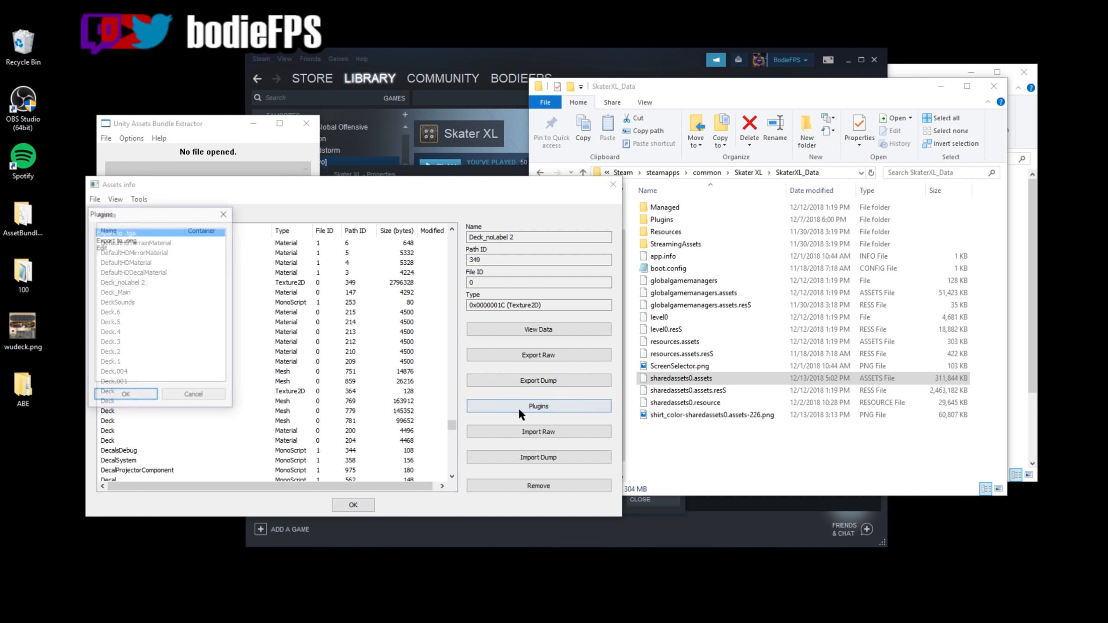
left_click(152, 243)
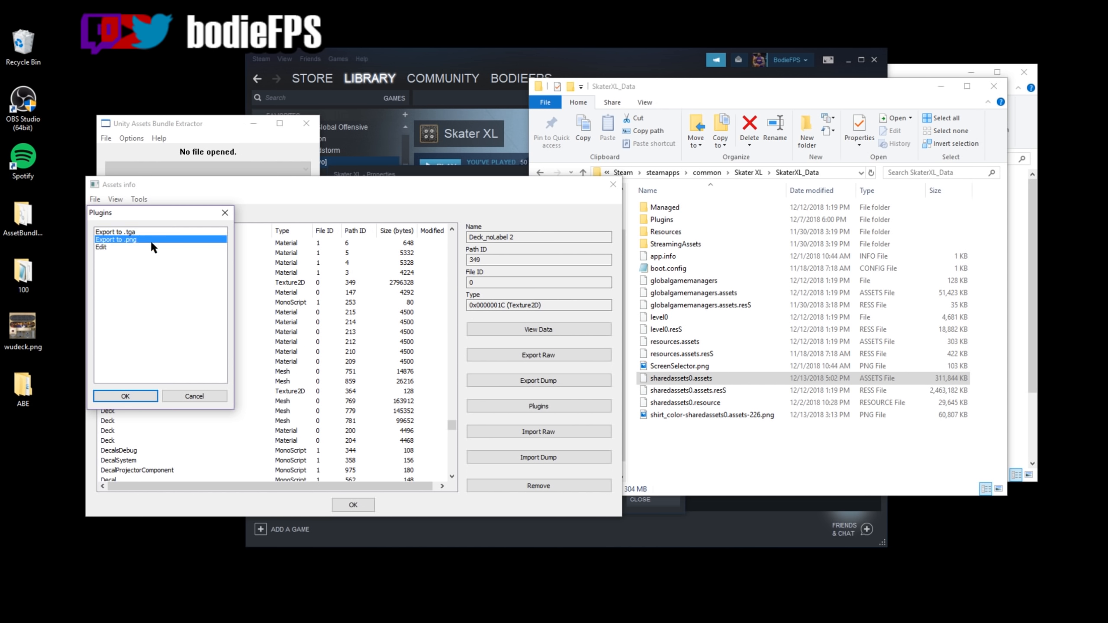
left_click(140, 396)
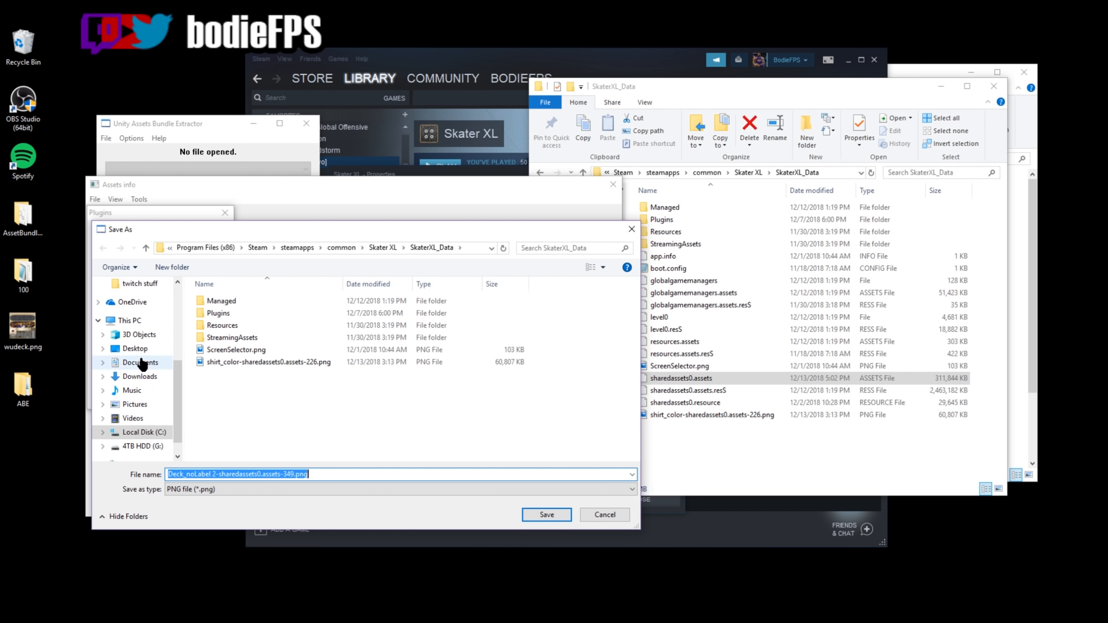
left_click_drag(175, 374, 177, 301)
left_click(136, 322)
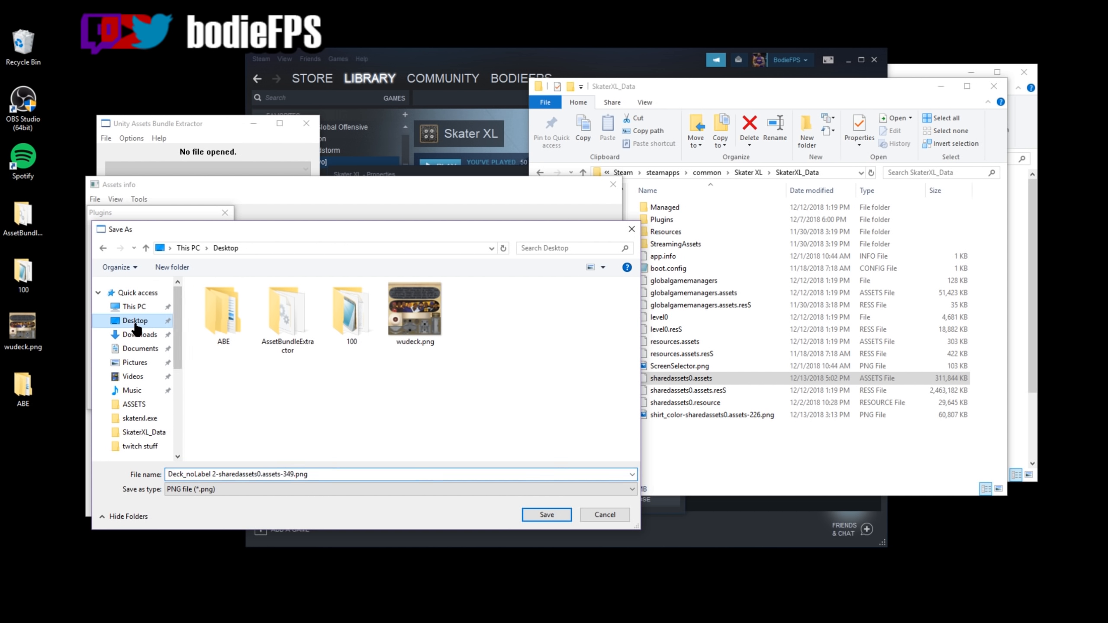
left_click(542, 515)
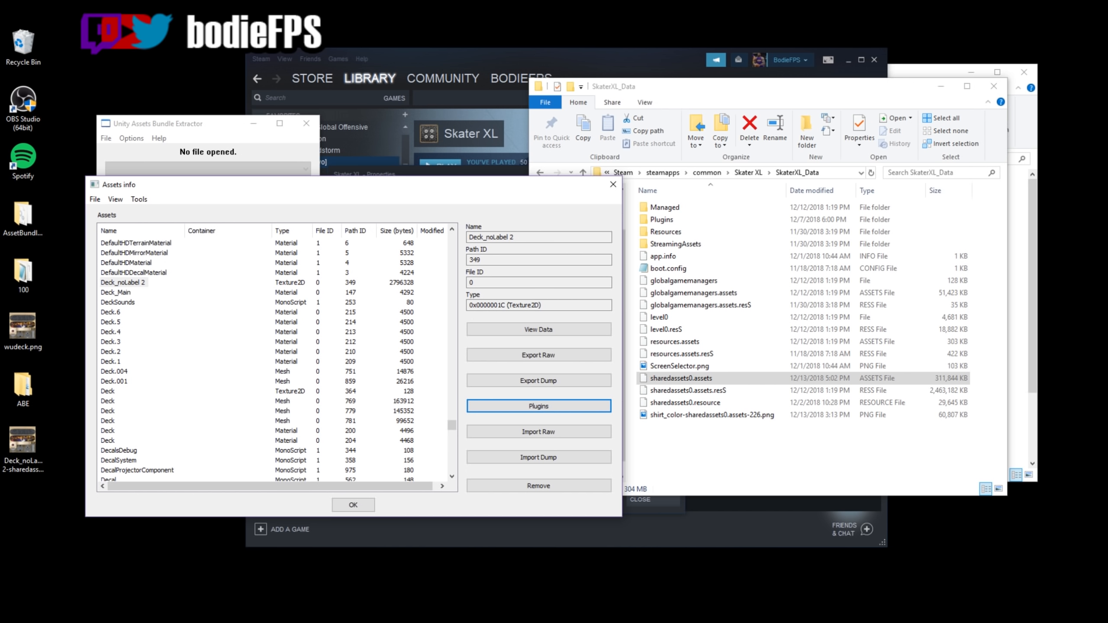
Step: View the custom deck image wudeck.png from the desktop and close it again
double_click(22, 326)
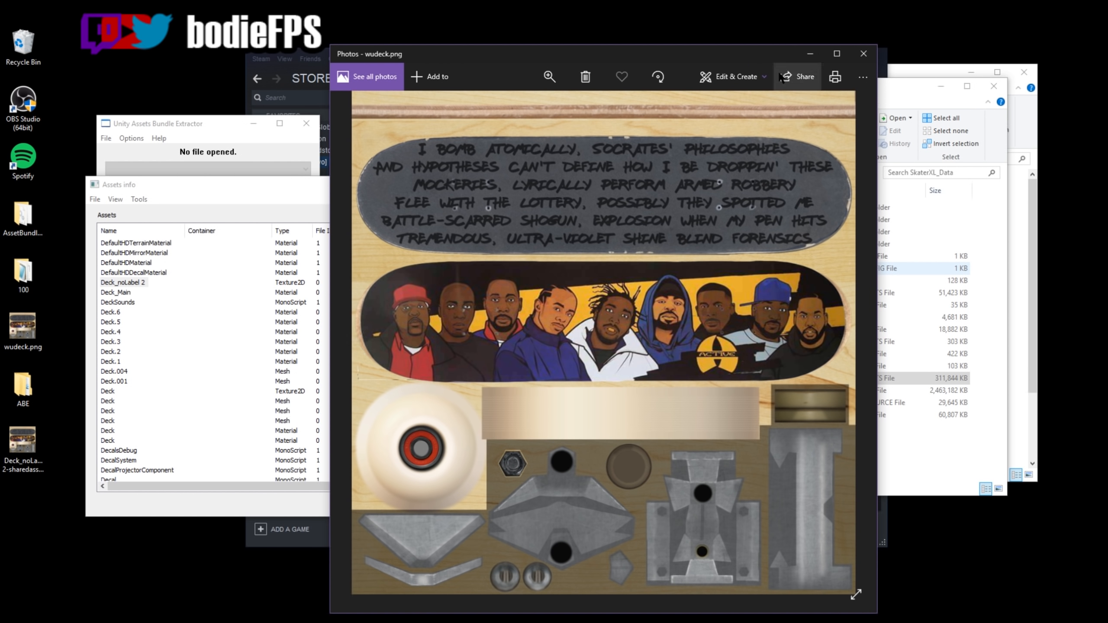
left_click(862, 55)
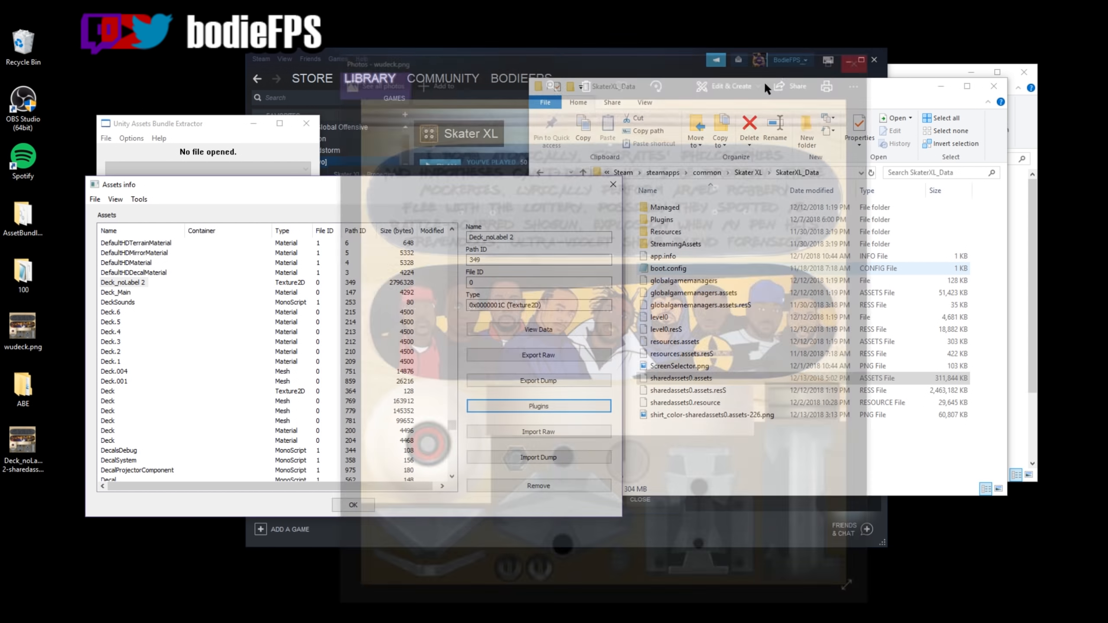
left_click_drag(217, 182, 259, 170)
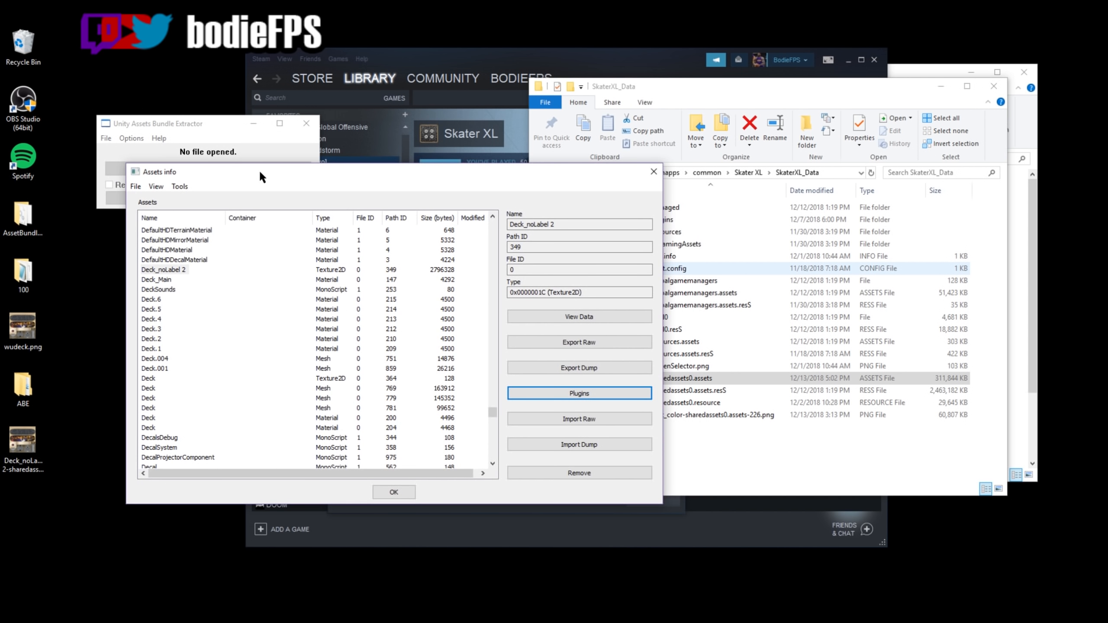
Step: Open the Deck_noLabel 2 texture for editing with the Edit plugin
left_click(161, 269)
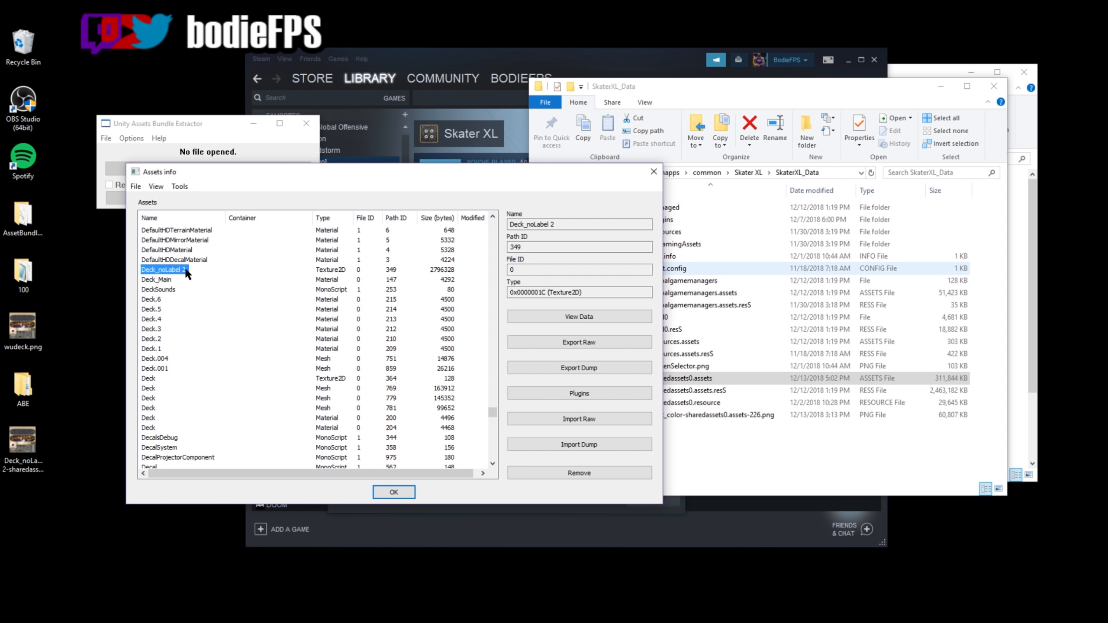
left_click(536, 389)
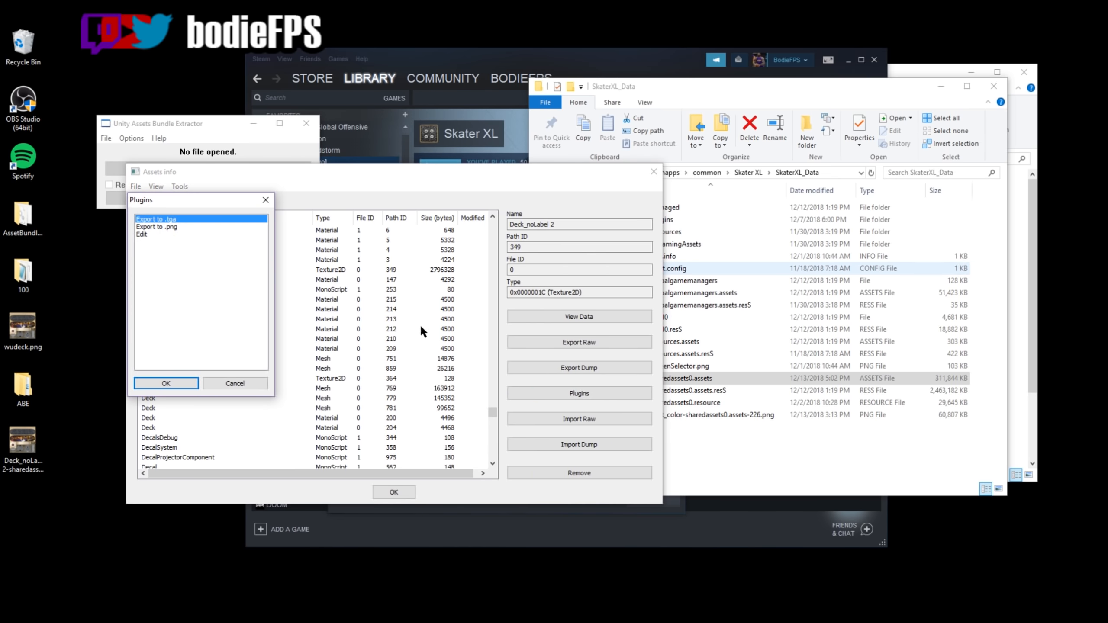
left_click(175, 232)
left_click(171, 379)
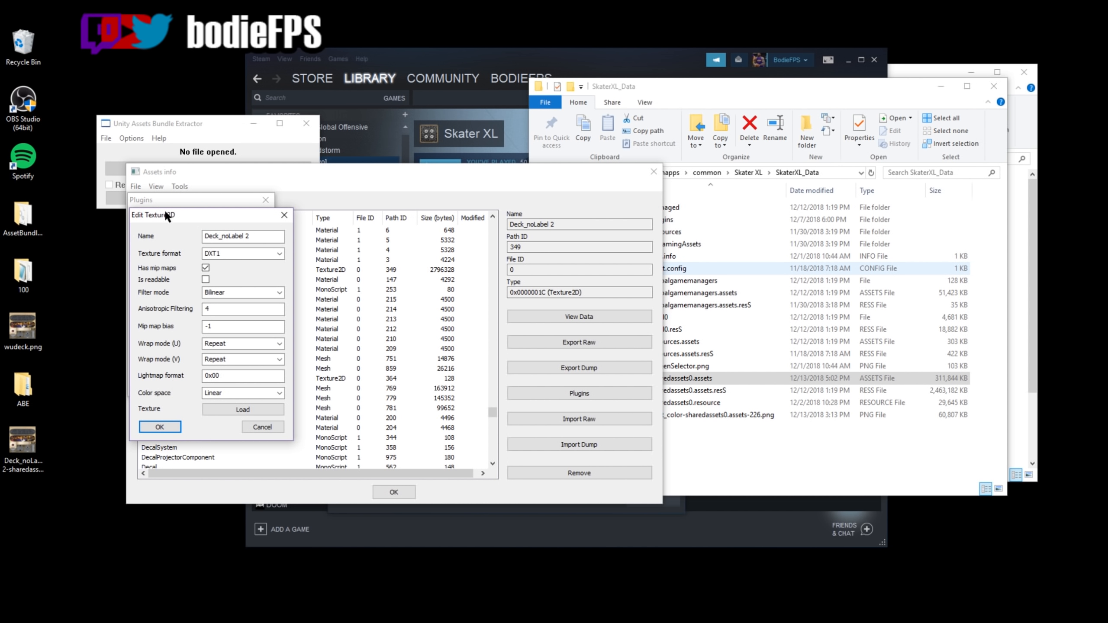
left_click_drag(197, 217, 190, 225)
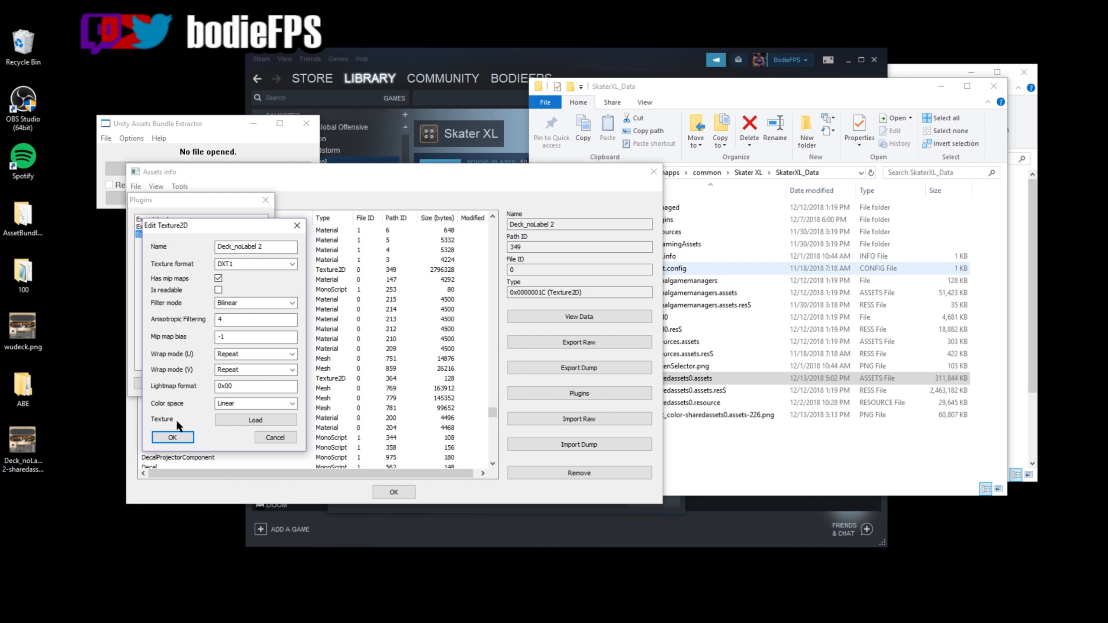
Step: Load wudeck.png as the replacement texture for Deck_noLabel 2 and apply it with Normal (multithread) quality
left_click(239, 423)
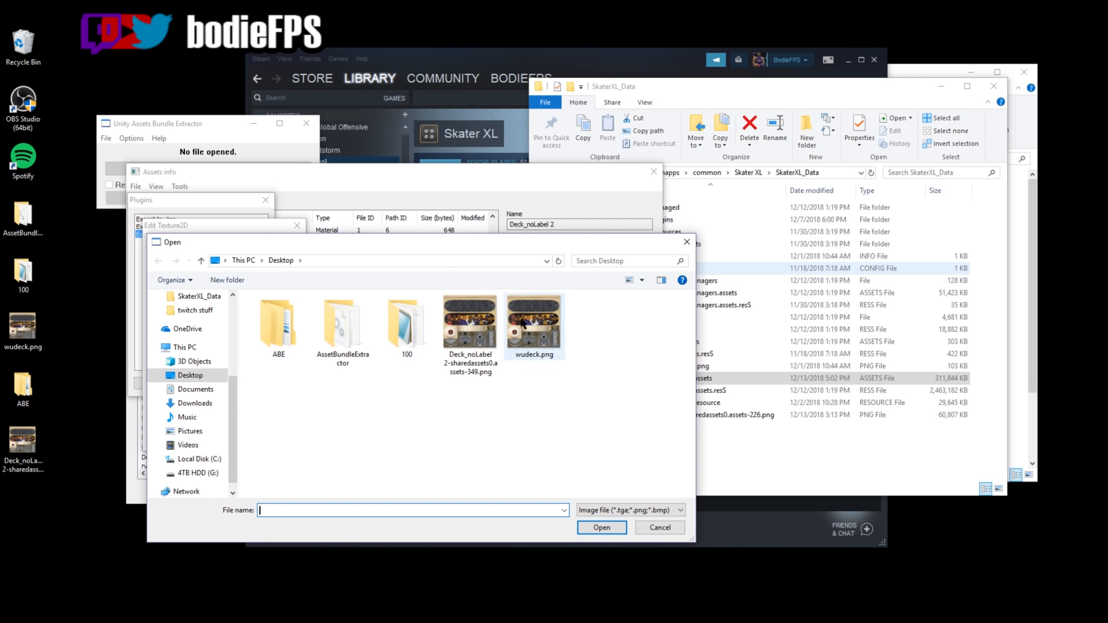
left_click(531, 359)
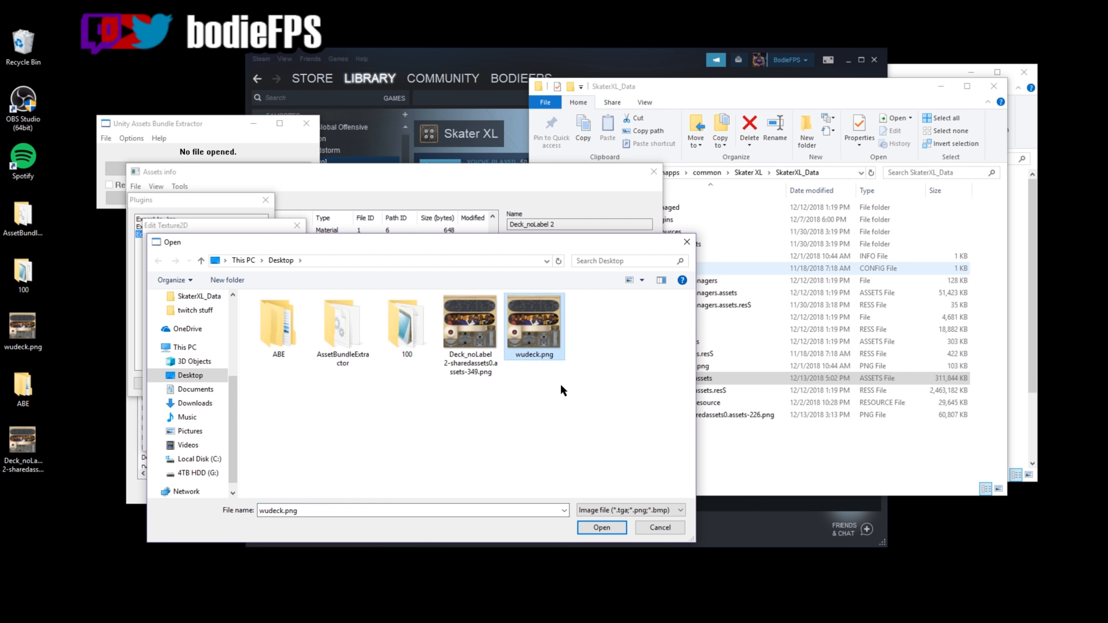
left_click(601, 527)
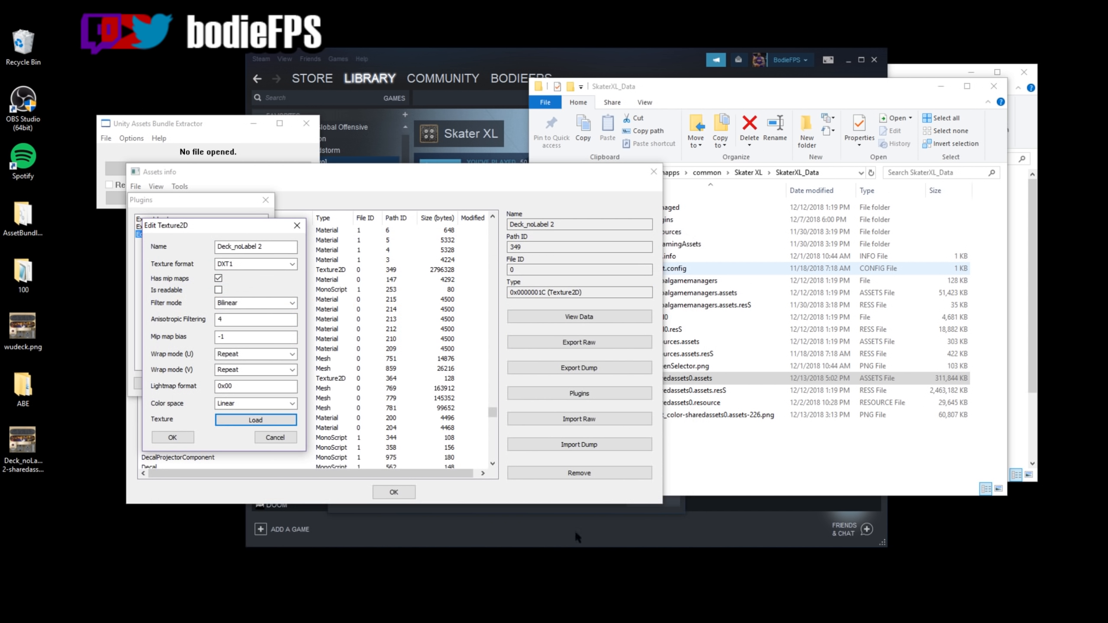
left_click(177, 436)
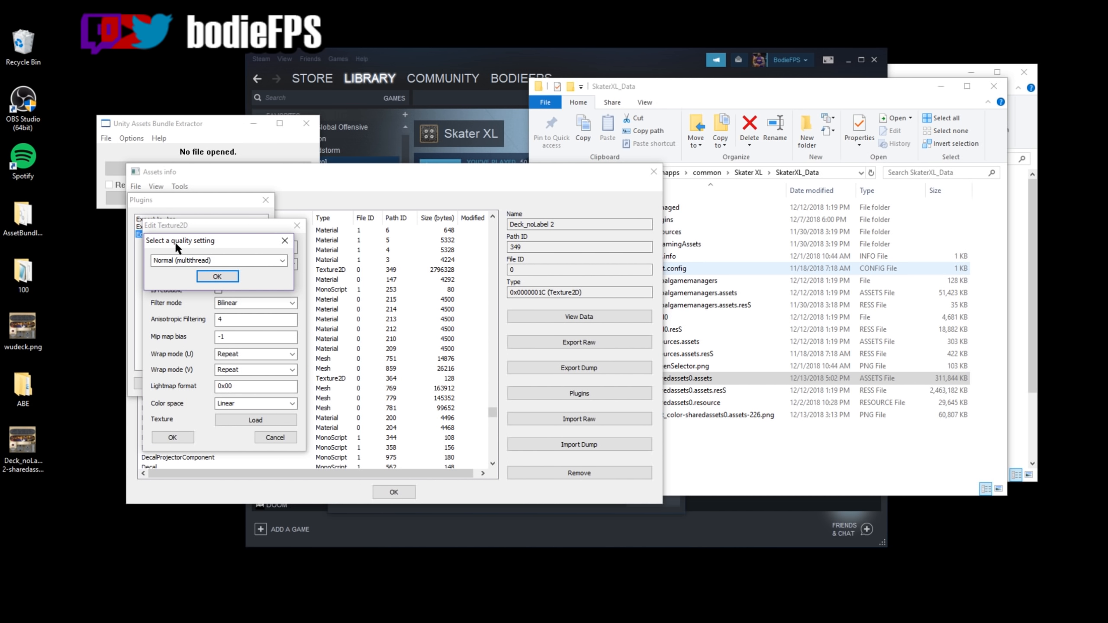
left_click(201, 278)
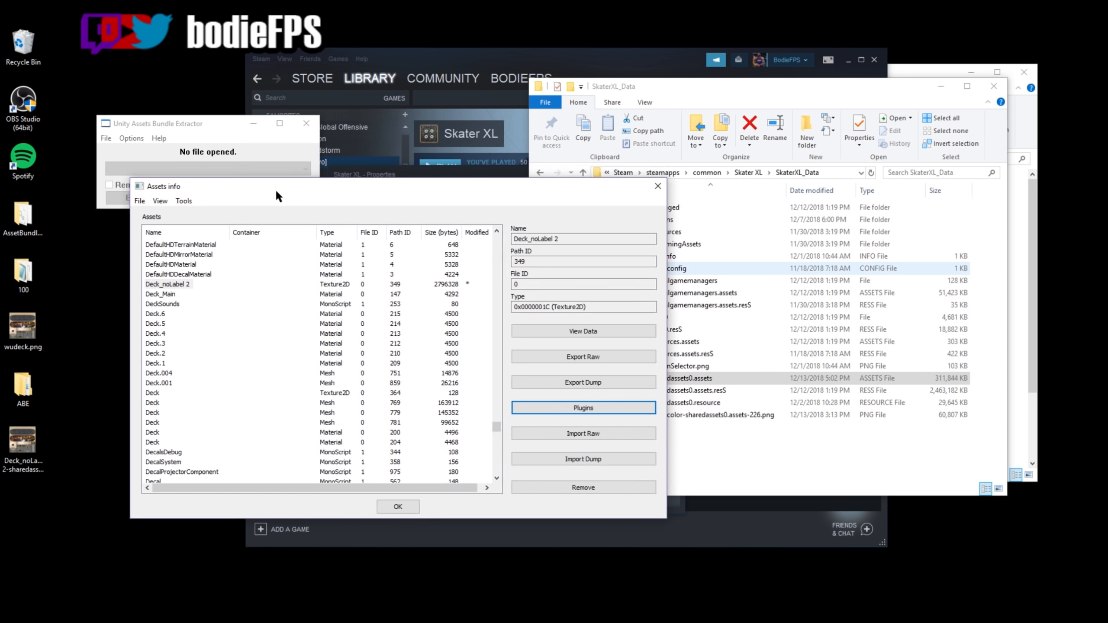
Step: Look through the assets list for the clothing textures, such as pants_color, shirt_color and shoes_color
left_click_drag(283, 186, 250, 223)
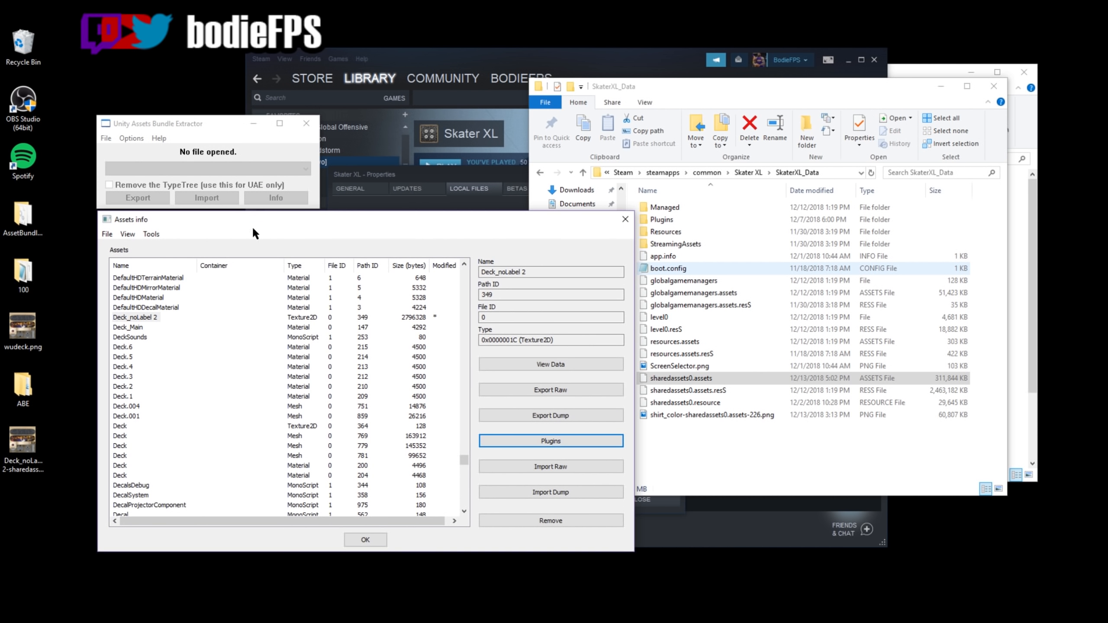
left_click_drag(461, 459, 462, 457)
scroll(218, 357, "down", 10)
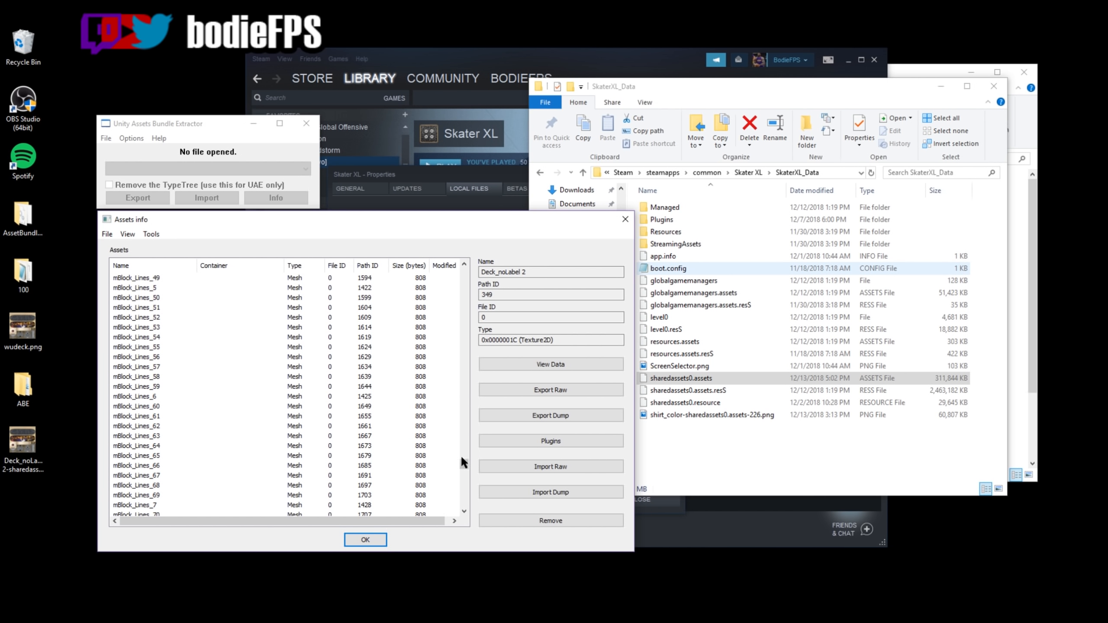
left_click_drag(462, 455, 465, 495)
scroll(178, 402, "down", 1)
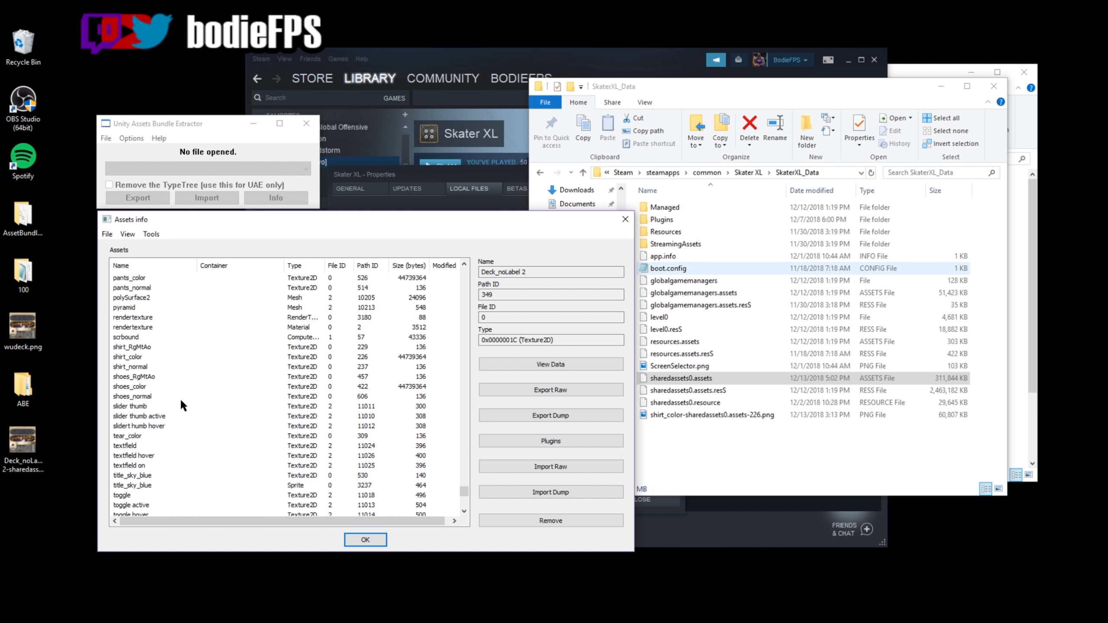
left_click(132, 306)
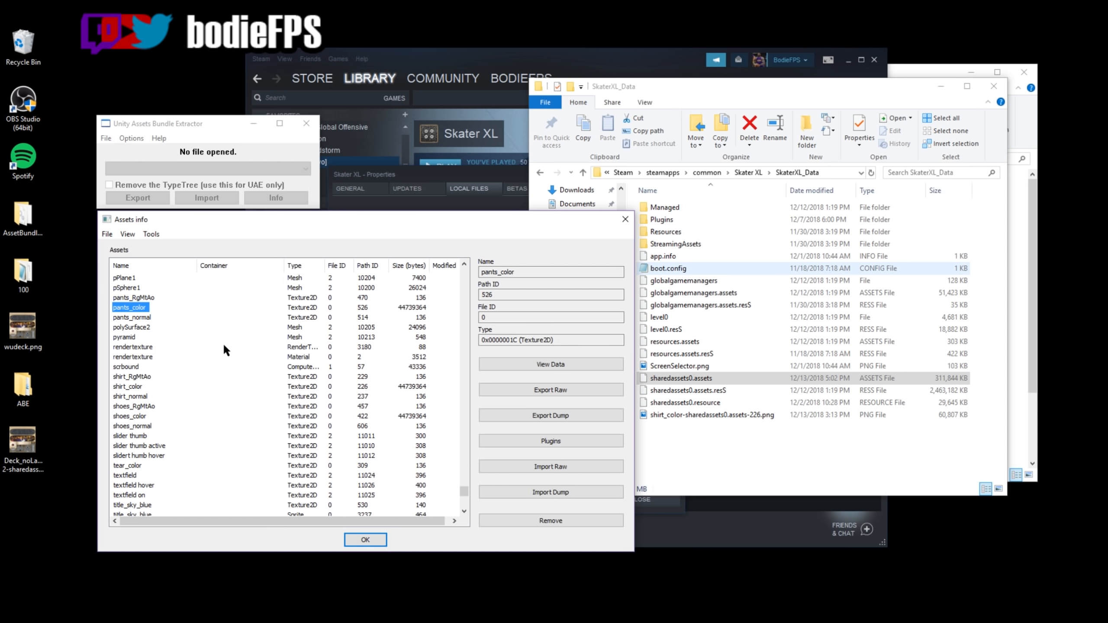
mouse_move(317, 234)
left_mouse_down()
mouse_move(304, 243)
mouse_move(335, 237)
left_mouse_up()
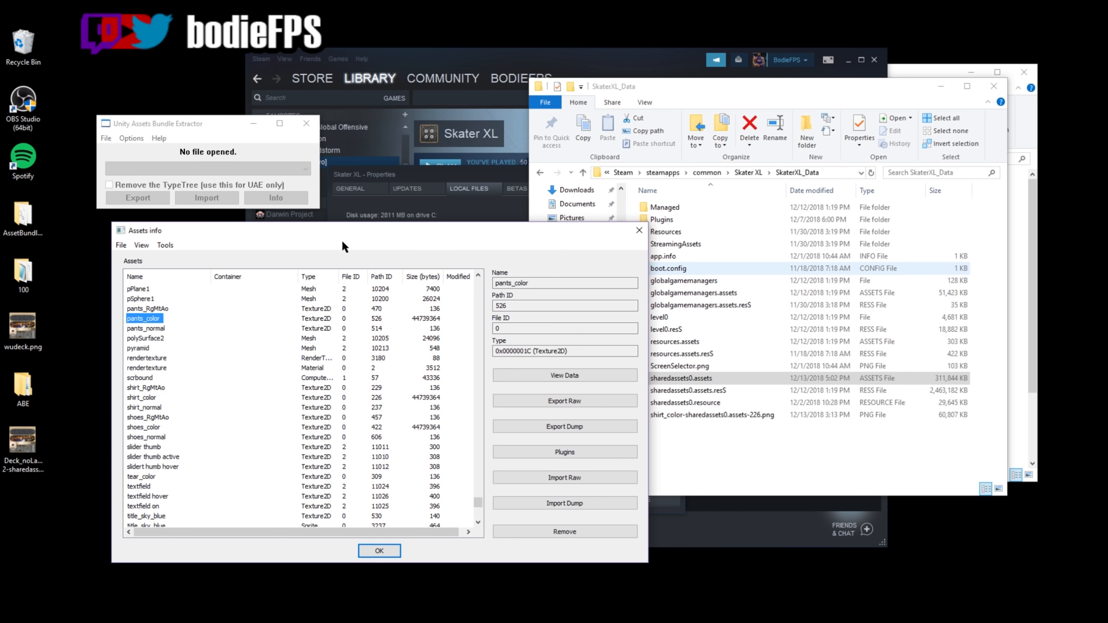
left_click_drag(481, 503, 481, 487)
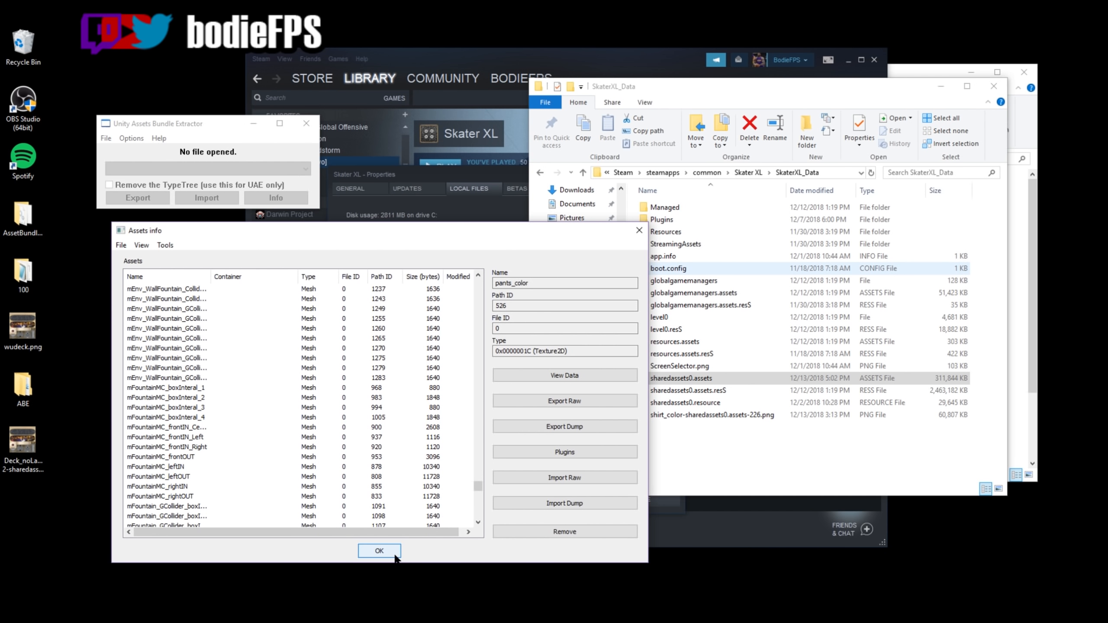
Step: Save the changes to the Desktop as sharedassets0.assets and close the assets info
left_click(379, 552)
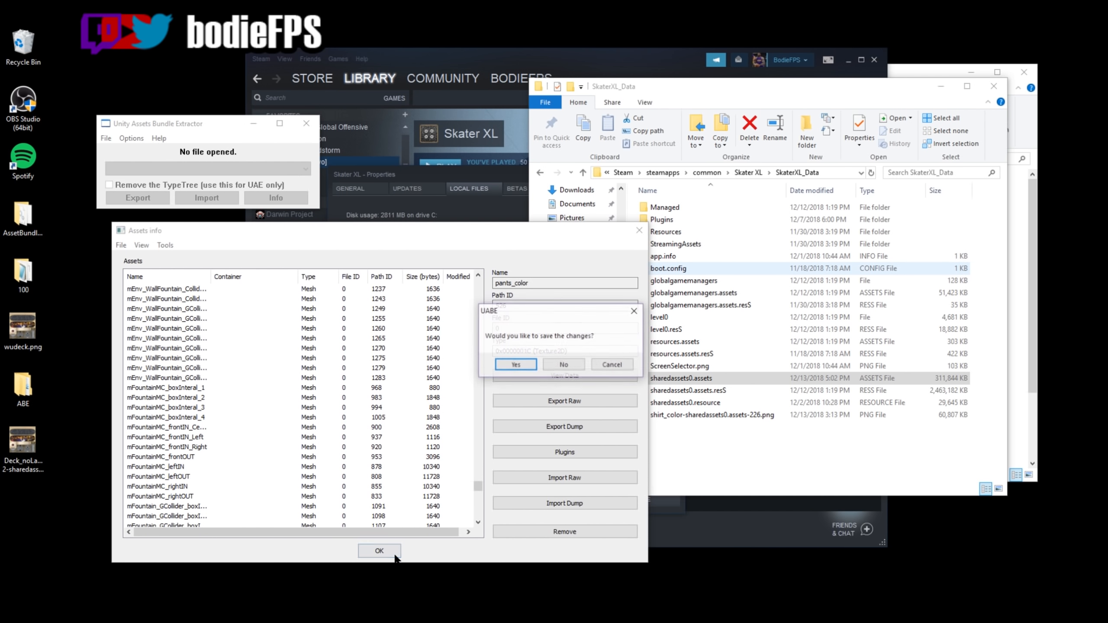
left_click(516, 363)
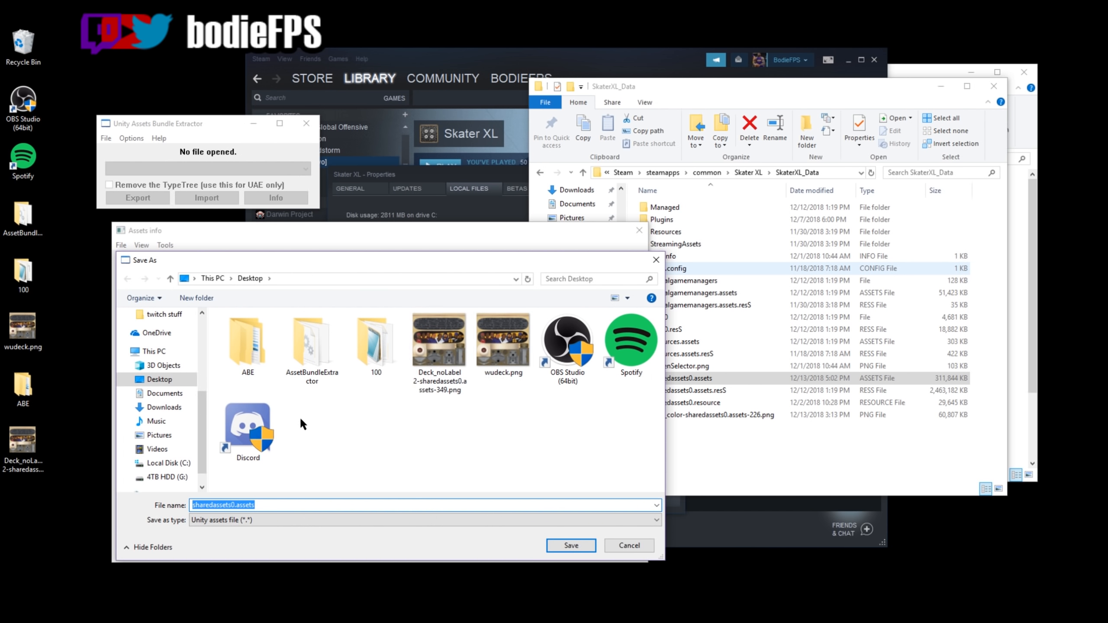
left_click(283, 505)
left_click(573, 544)
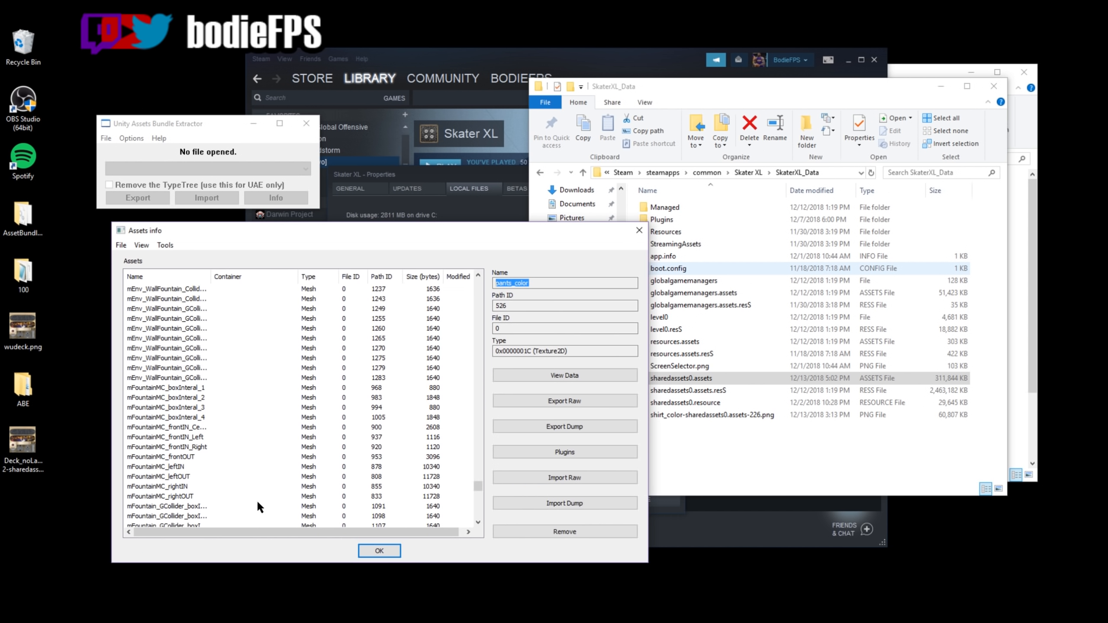
left_click(379, 555)
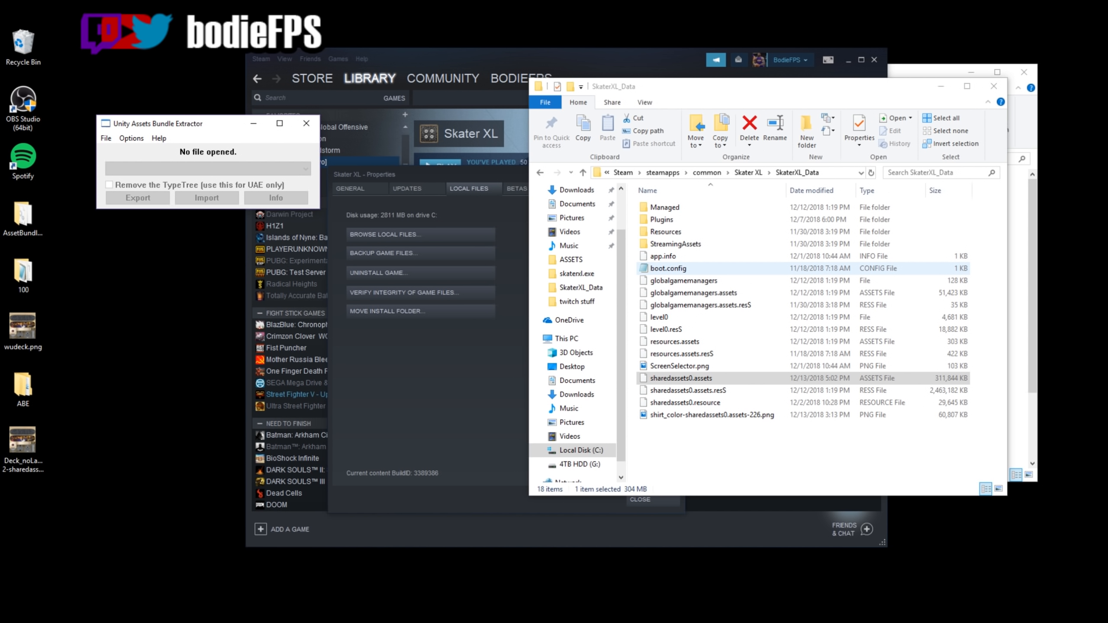
left_click(25, 502)
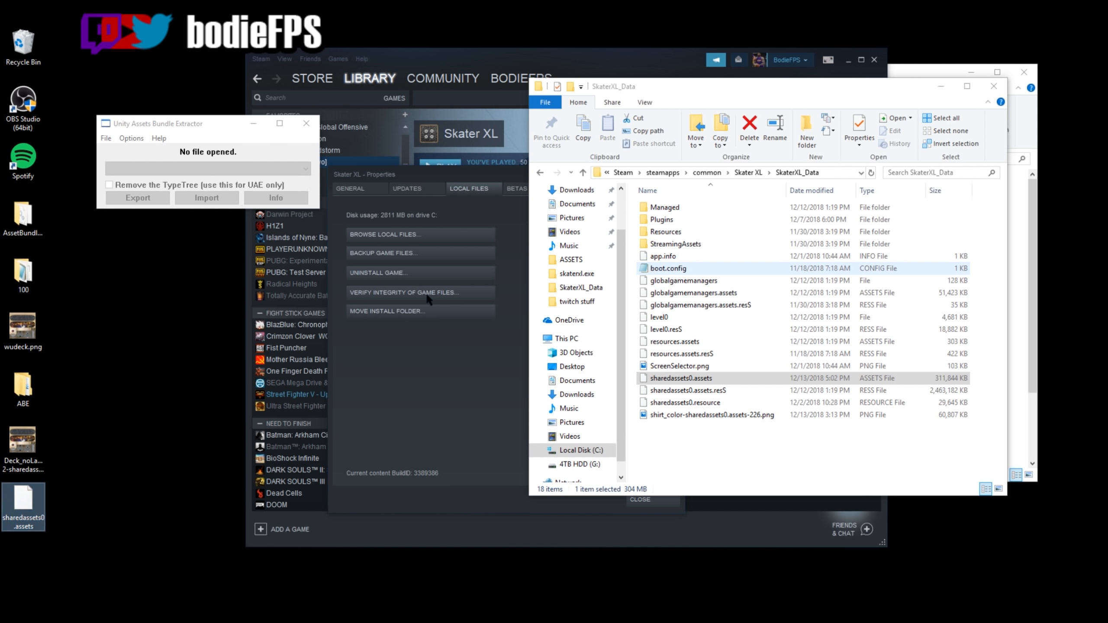
left_click(516, 252)
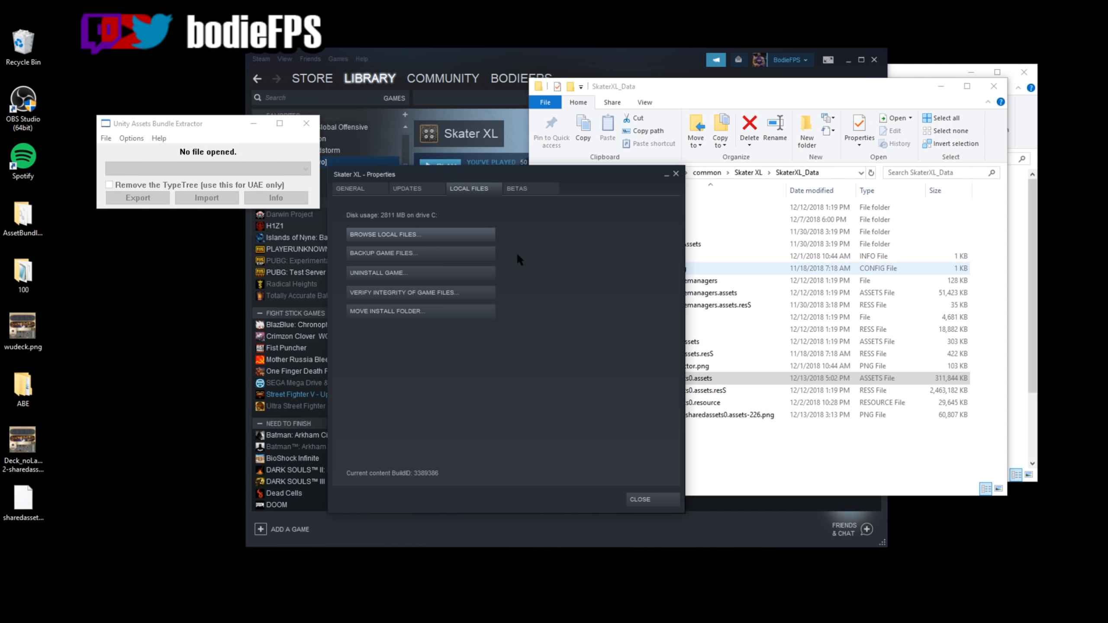
left_click(23, 502)
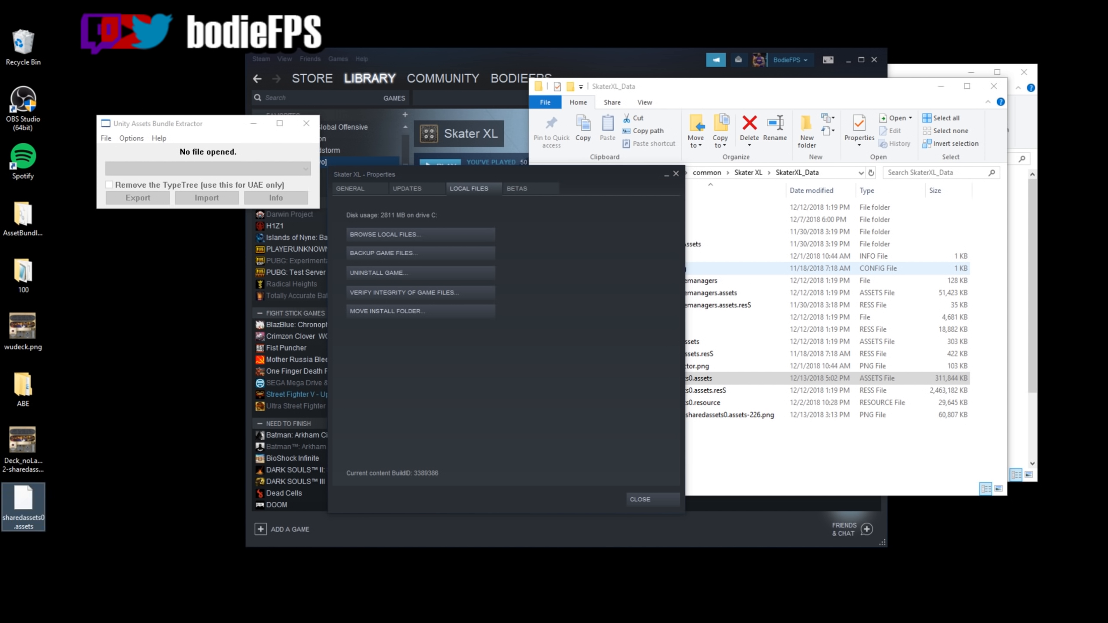
left_click_drag(58, 546, 27, 503)
left_click_drag(102, 544, 70, 511)
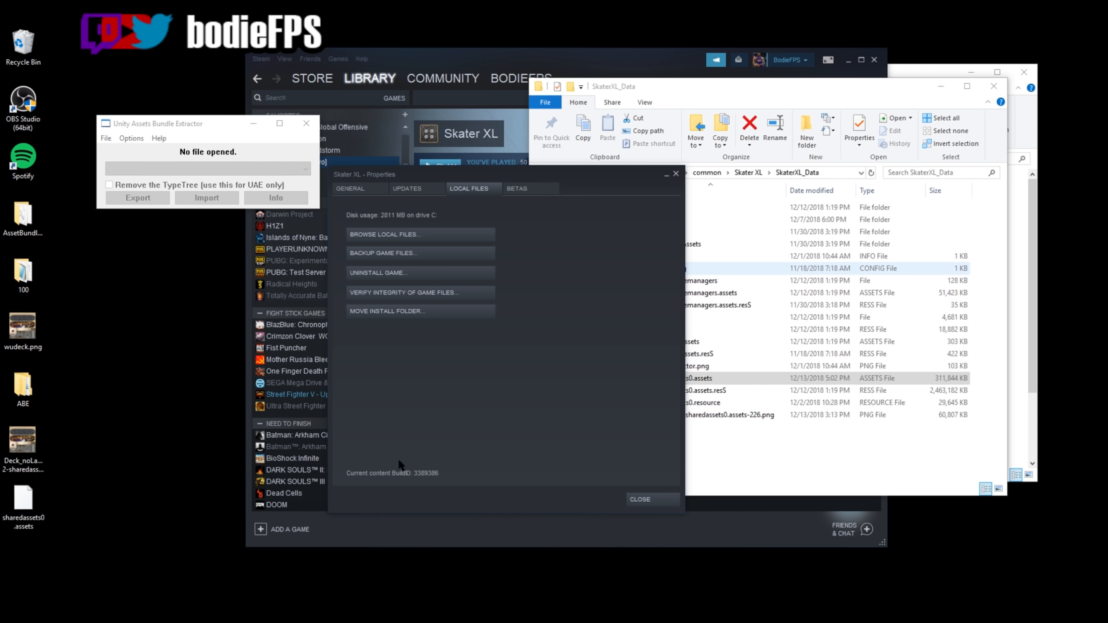
Step: Move the SkaterXL_Data folder window clear of the Steam library and dismiss the Skater XL properties
left_click(753, 89)
left_click_drag(846, 96, 406, 128)
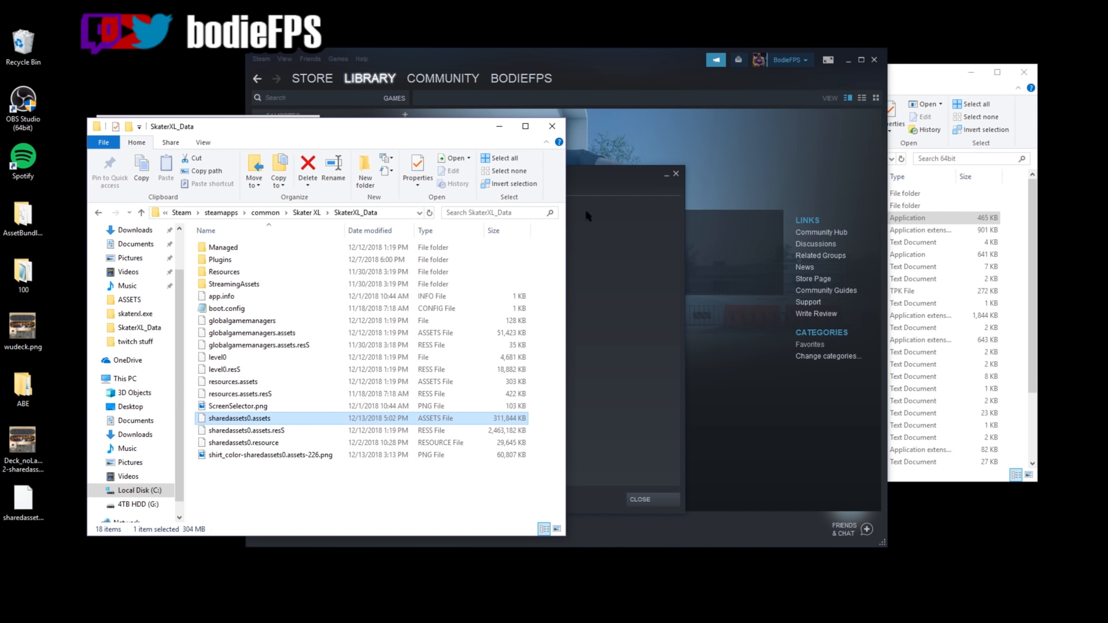
left_click(599, 200)
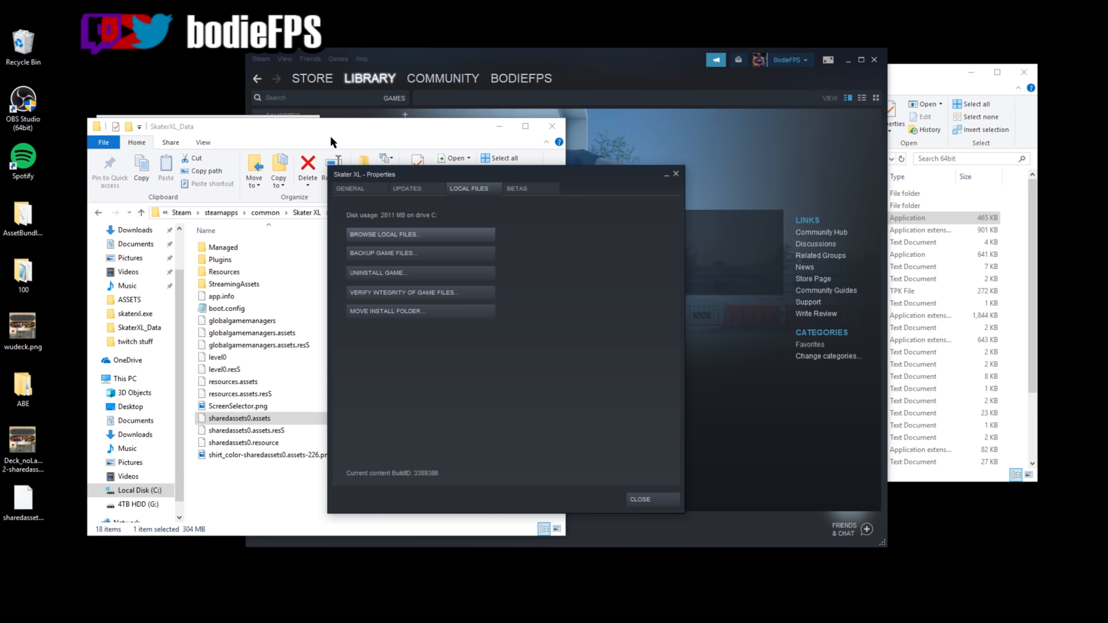
left_click(539, 112)
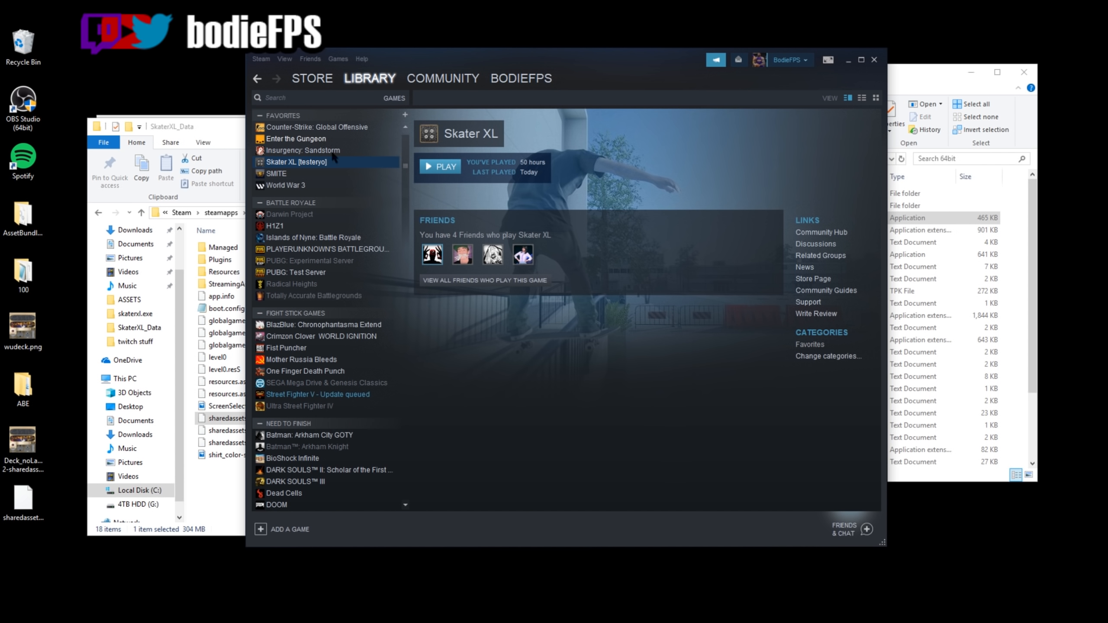
Step: Browse Skater XL's local files from its properties in Steam and open the SkaterXL_Data folder
right_click(329, 153)
right_click(315, 161)
left_click(346, 327)
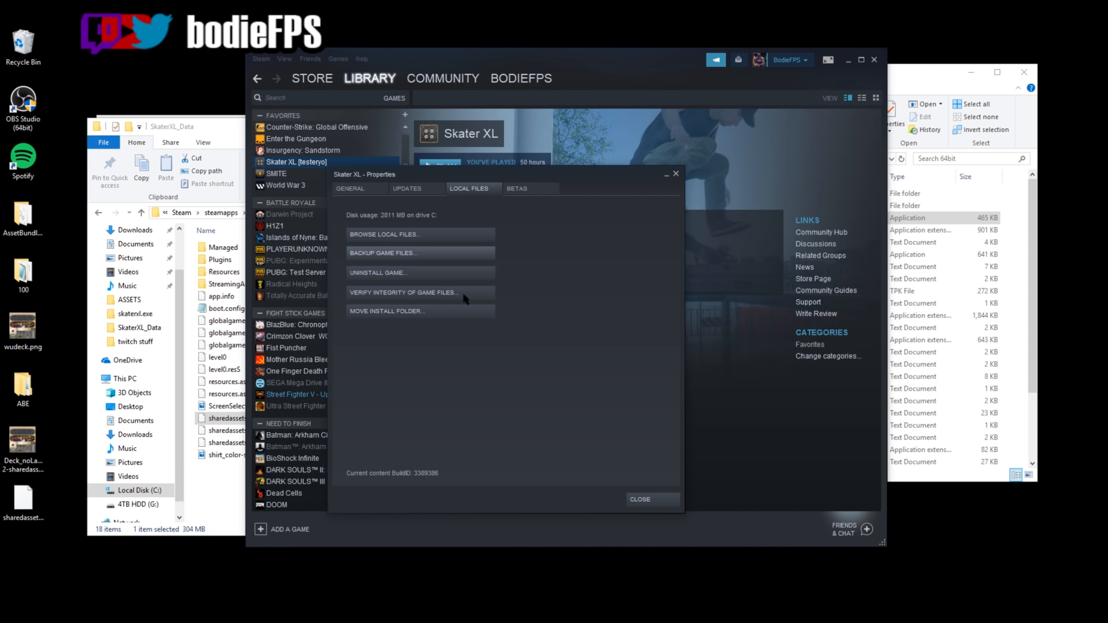
left_click(486, 236)
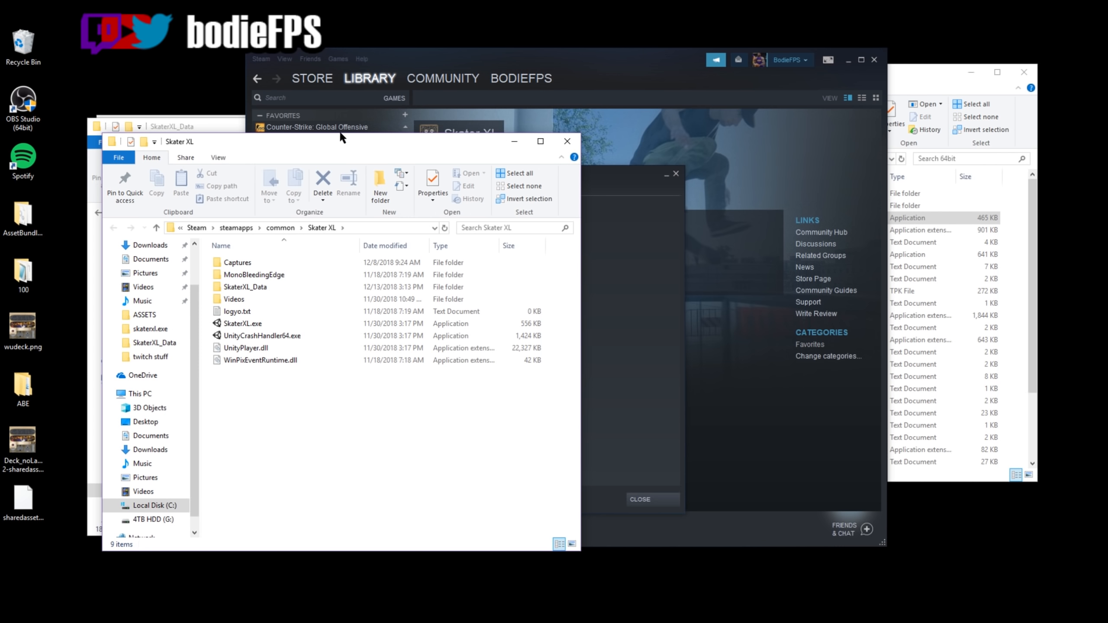
left_click_drag(327, 136, 314, 111)
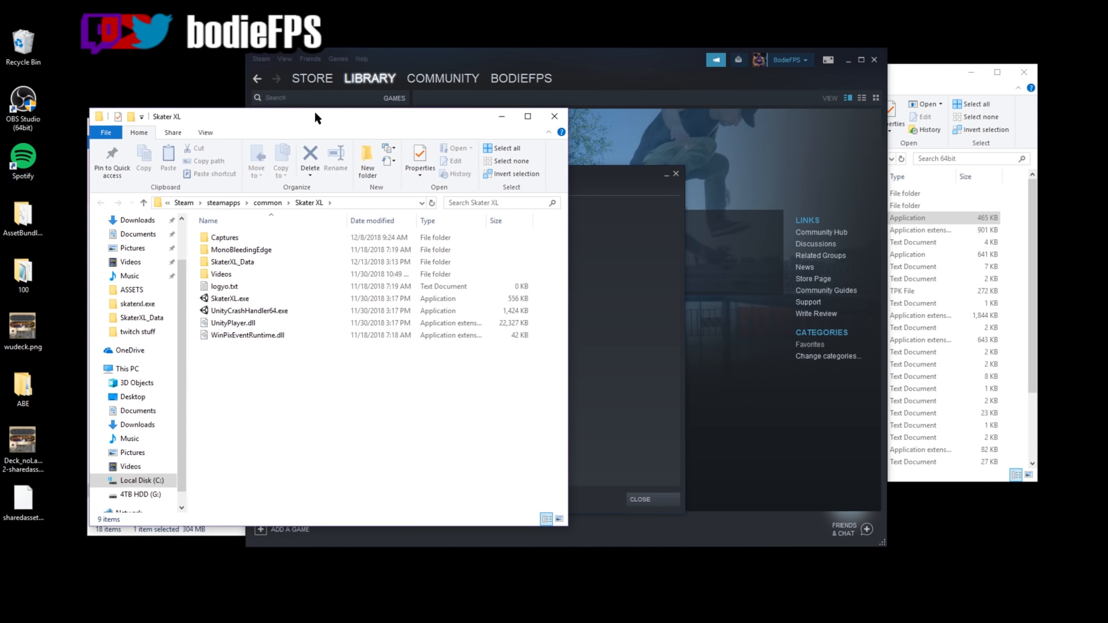
double_click(245, 261)
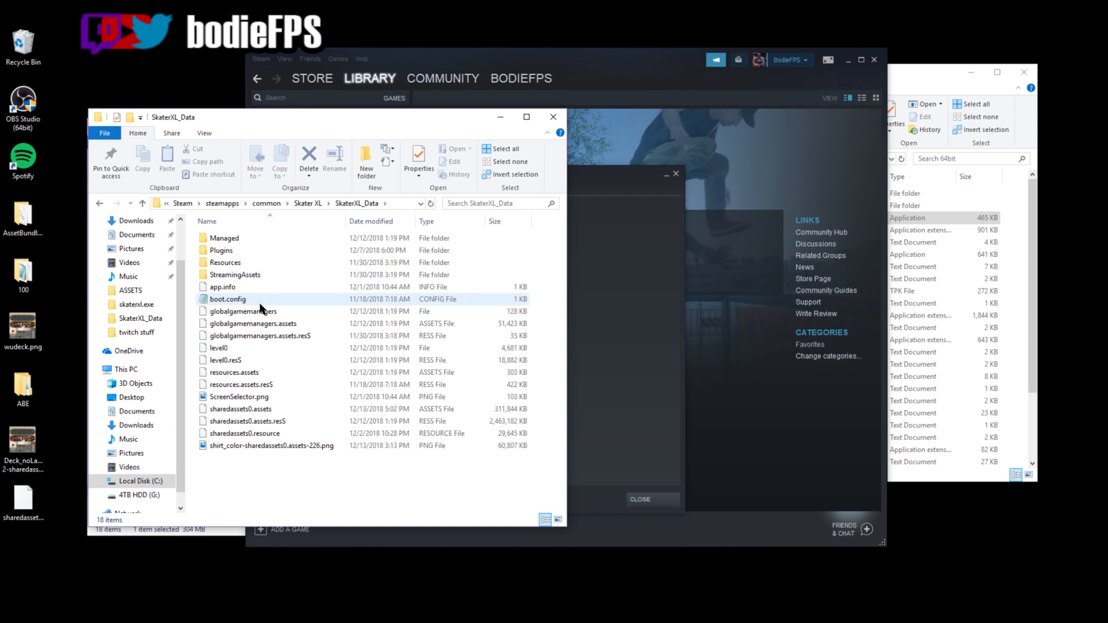
Step: Copy the modified sharedassets0.assets from the Desktop into the SkaterXL_Data folder, replacing the existing file
right_click(28, 506)
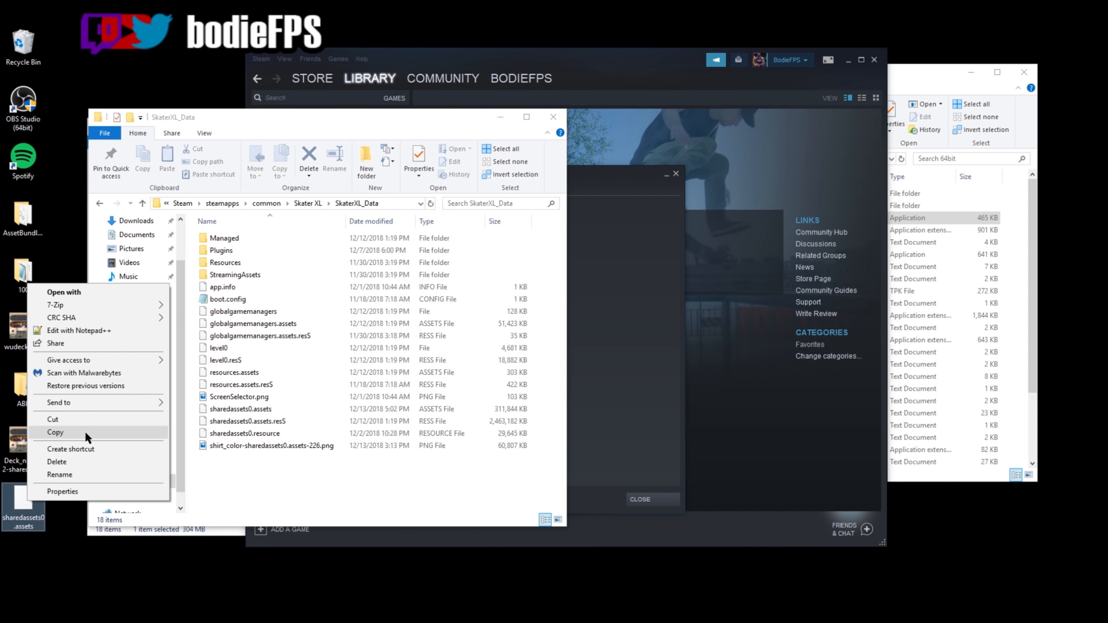
left_click(72, 432)
right_click(227, 481)
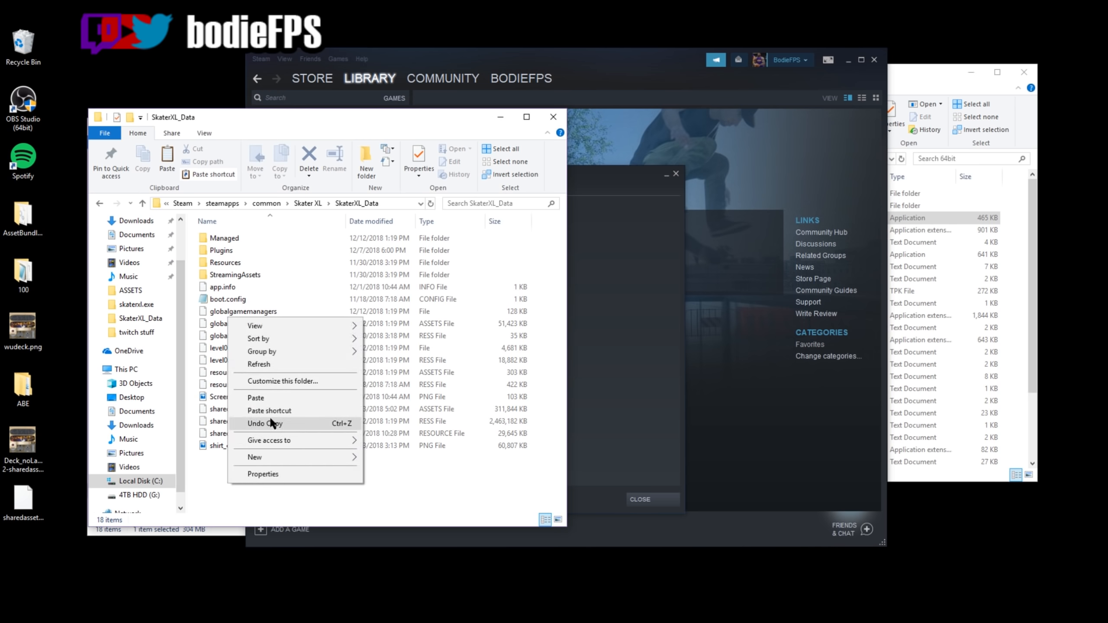
left_click(256, 398)
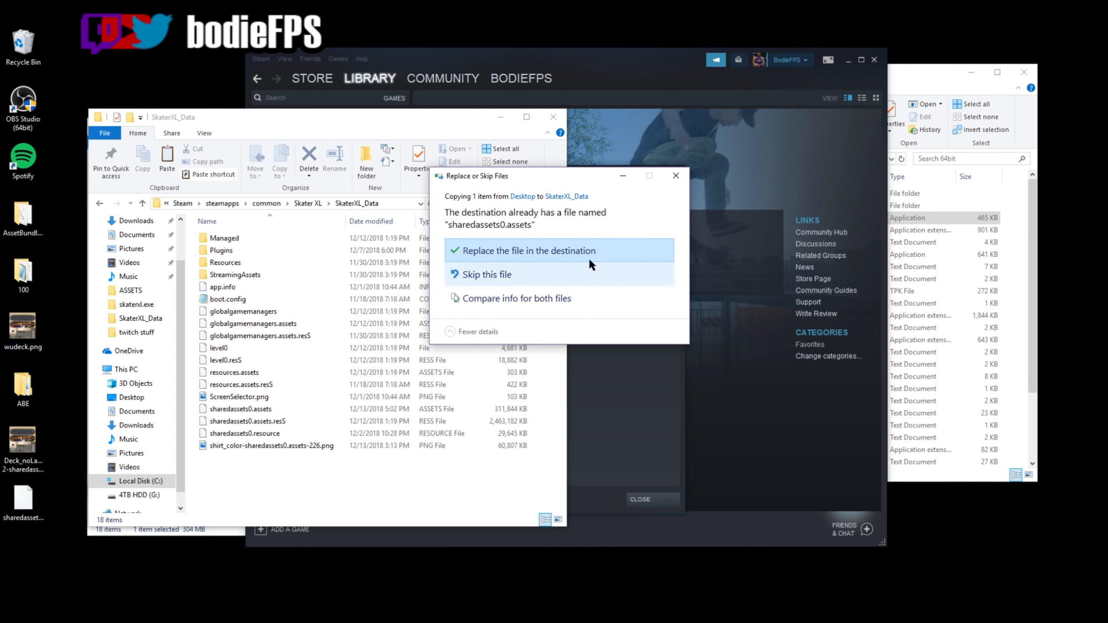
left_click(556, 248)
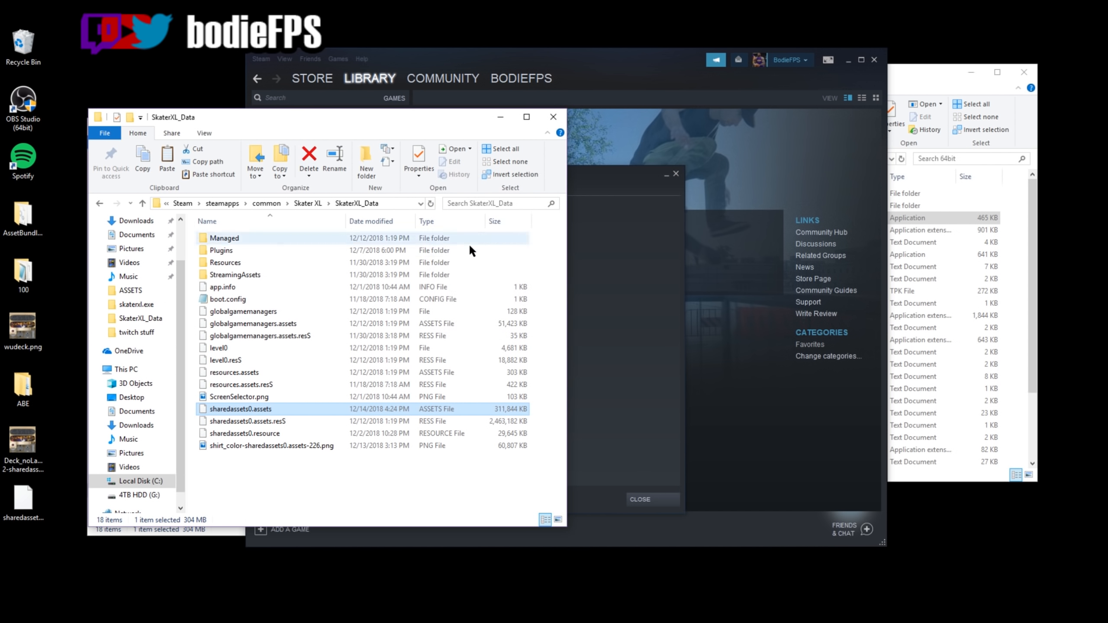
Step: Close the Skater XL properties in Steam and launch the game
left_click(650, 501)
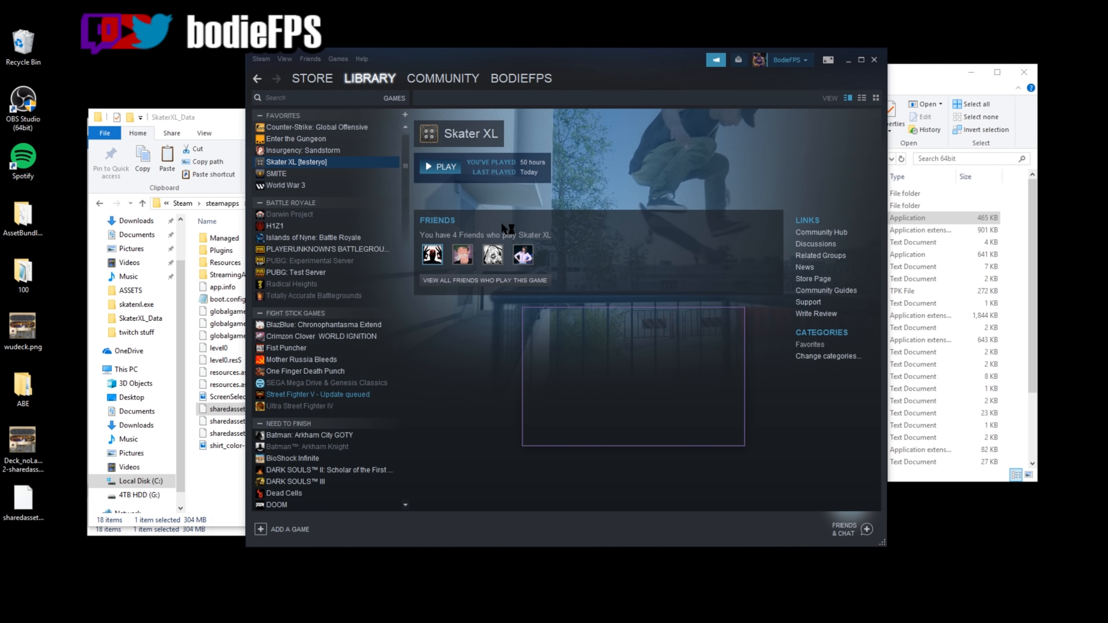
left_click(620, 450)
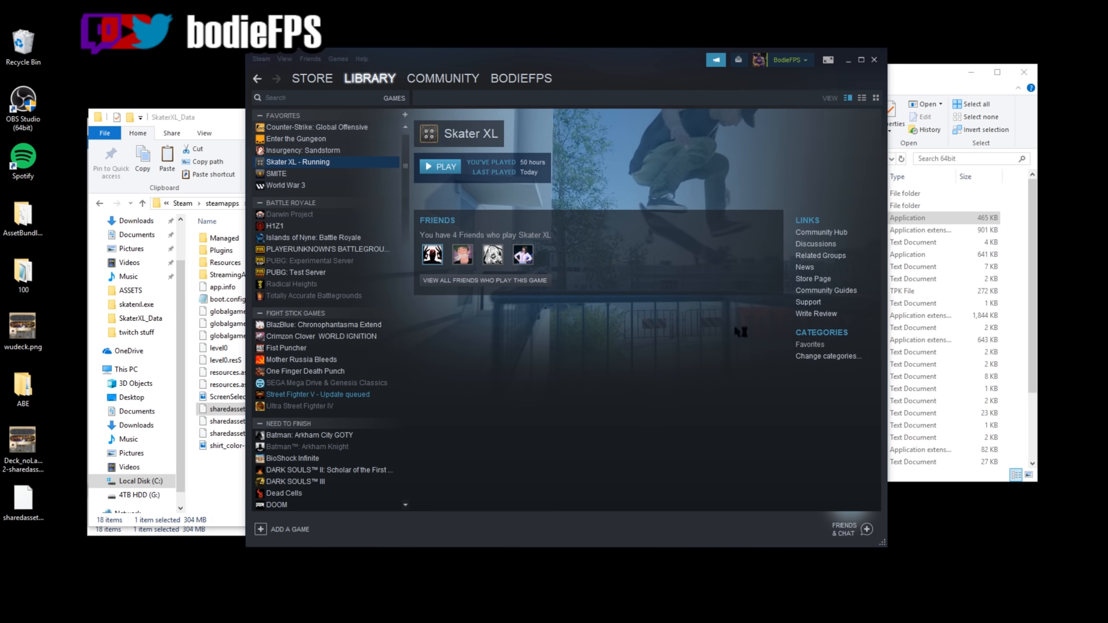